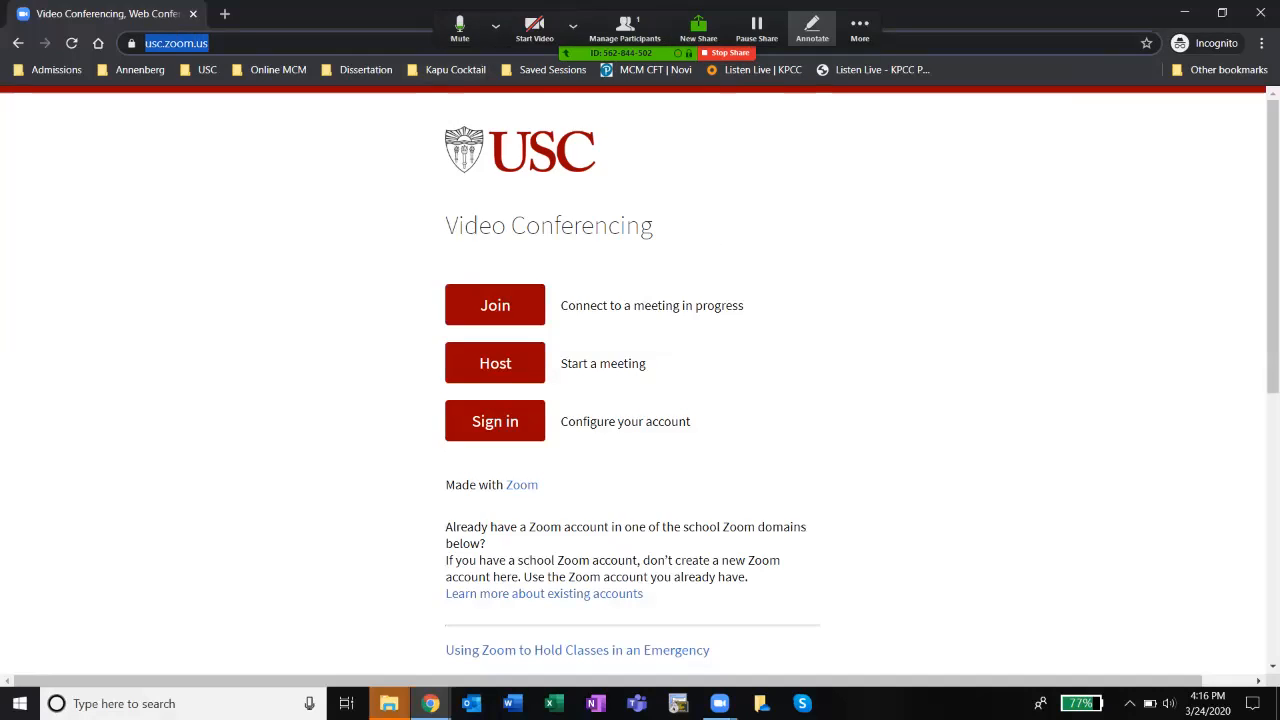
Open the annotation tools of the screen share and activate the Spotlight pointer
click(812, 28)
click(619, 72)
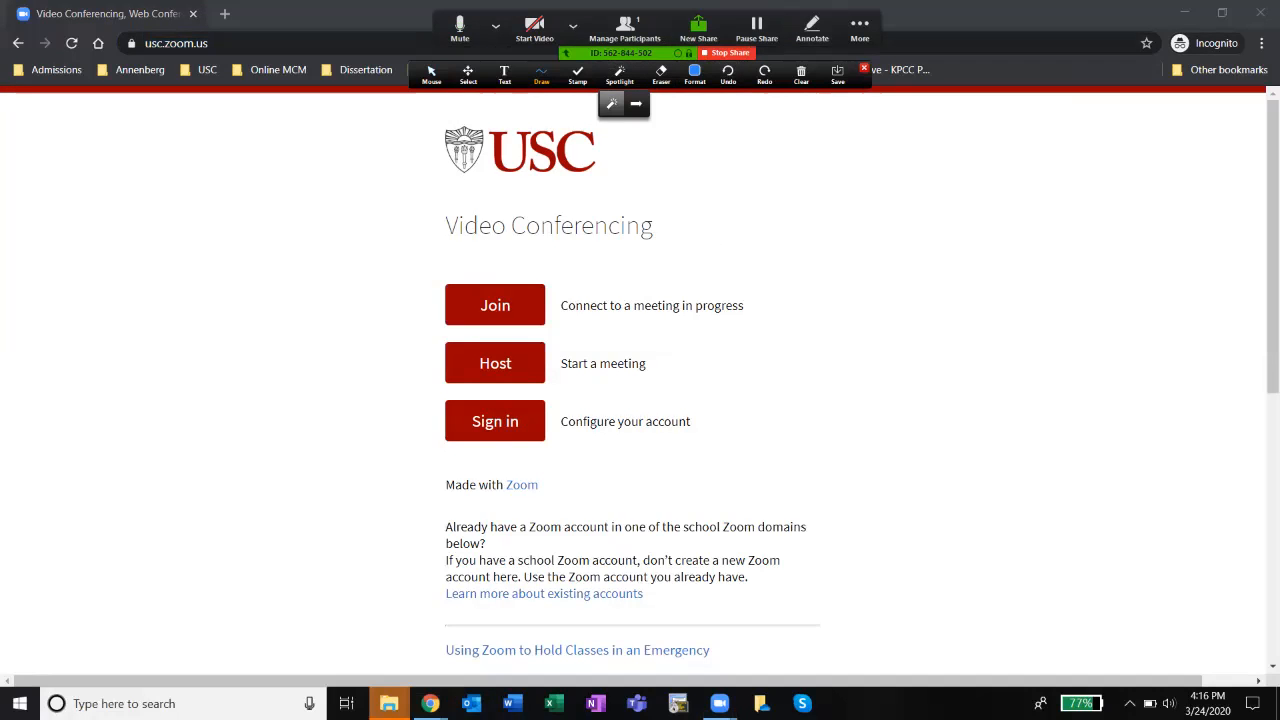
click(612, 103)
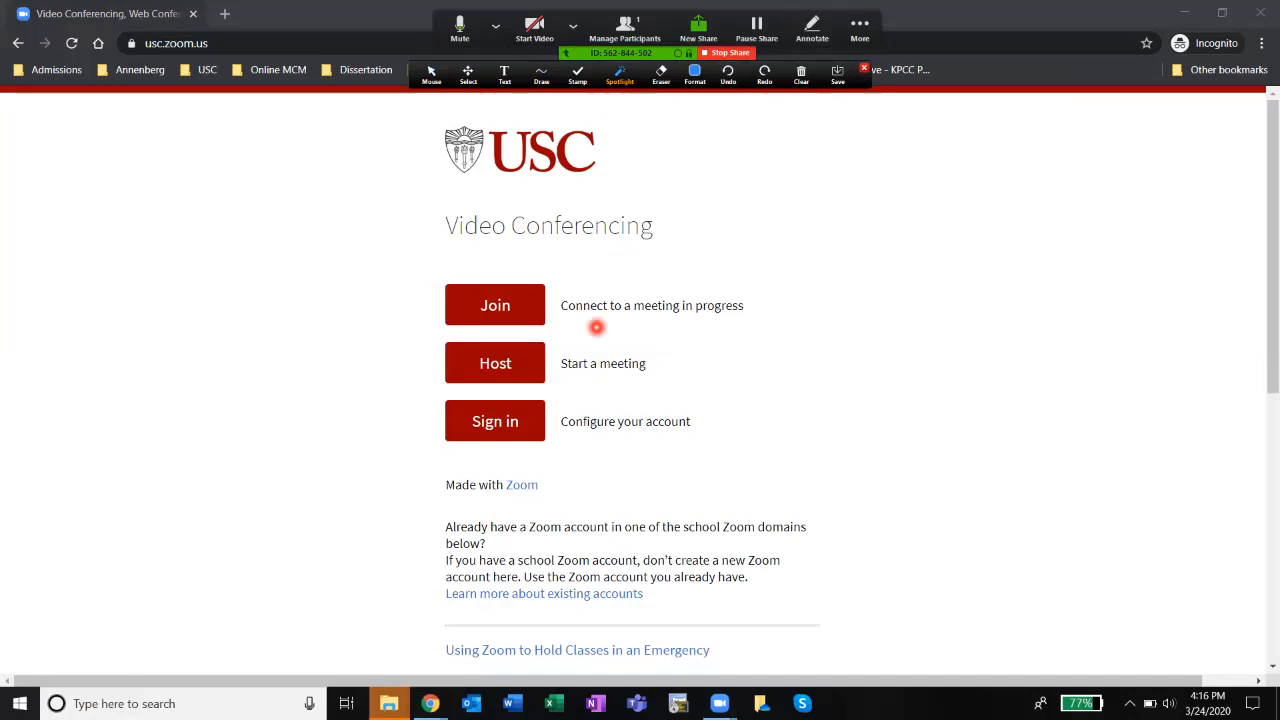
Sign in to configure the account and turn off Join before host in the account's meeting settings
click(510, 422)
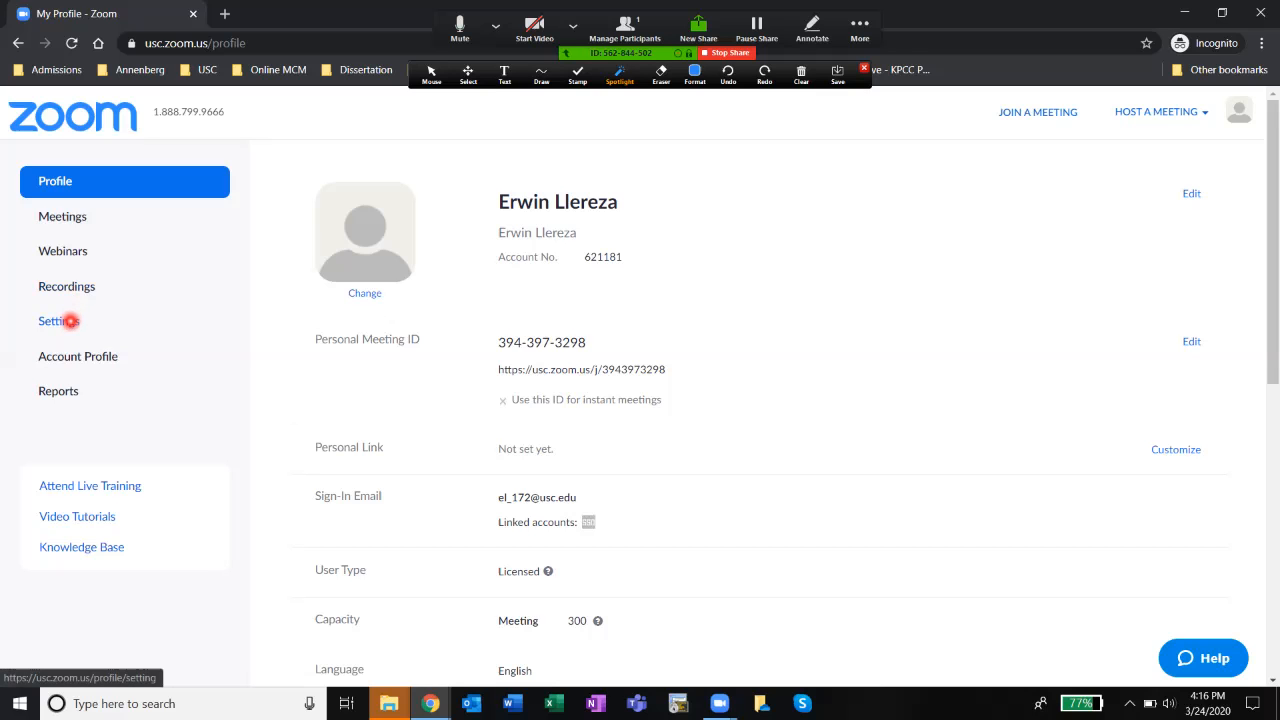
click(59, 321)
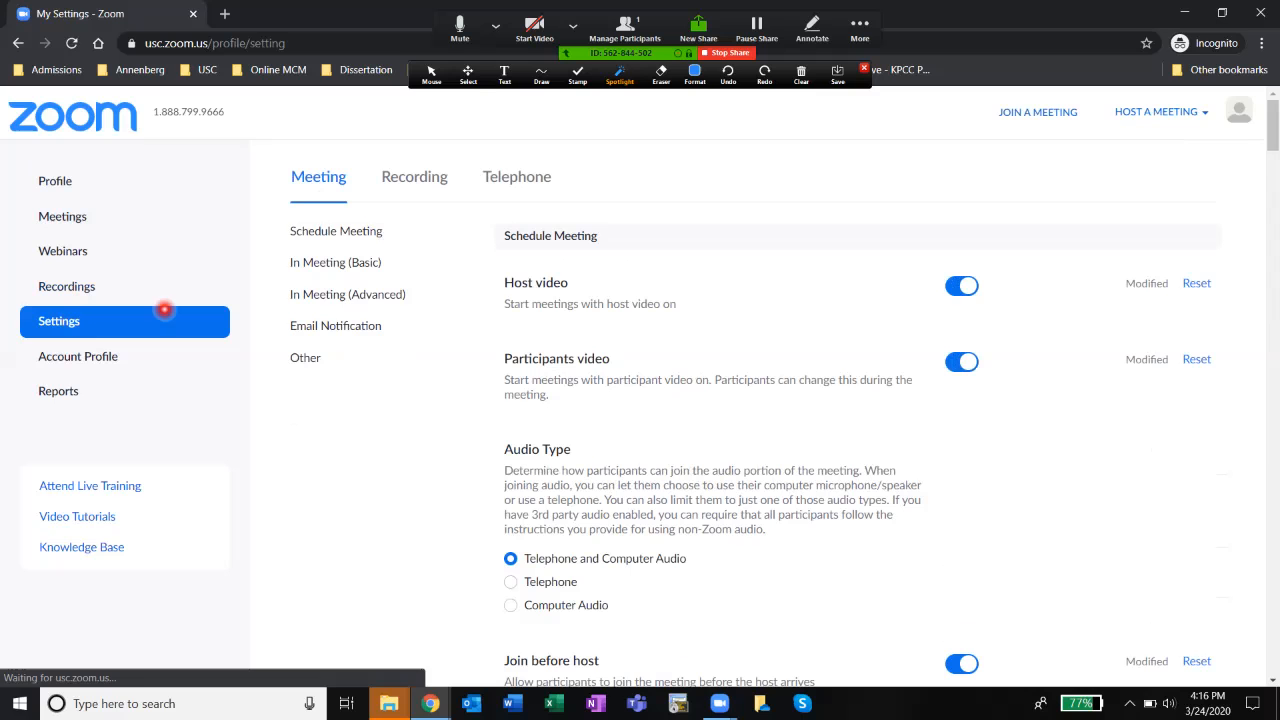
scroll(687, 293, down, 3)
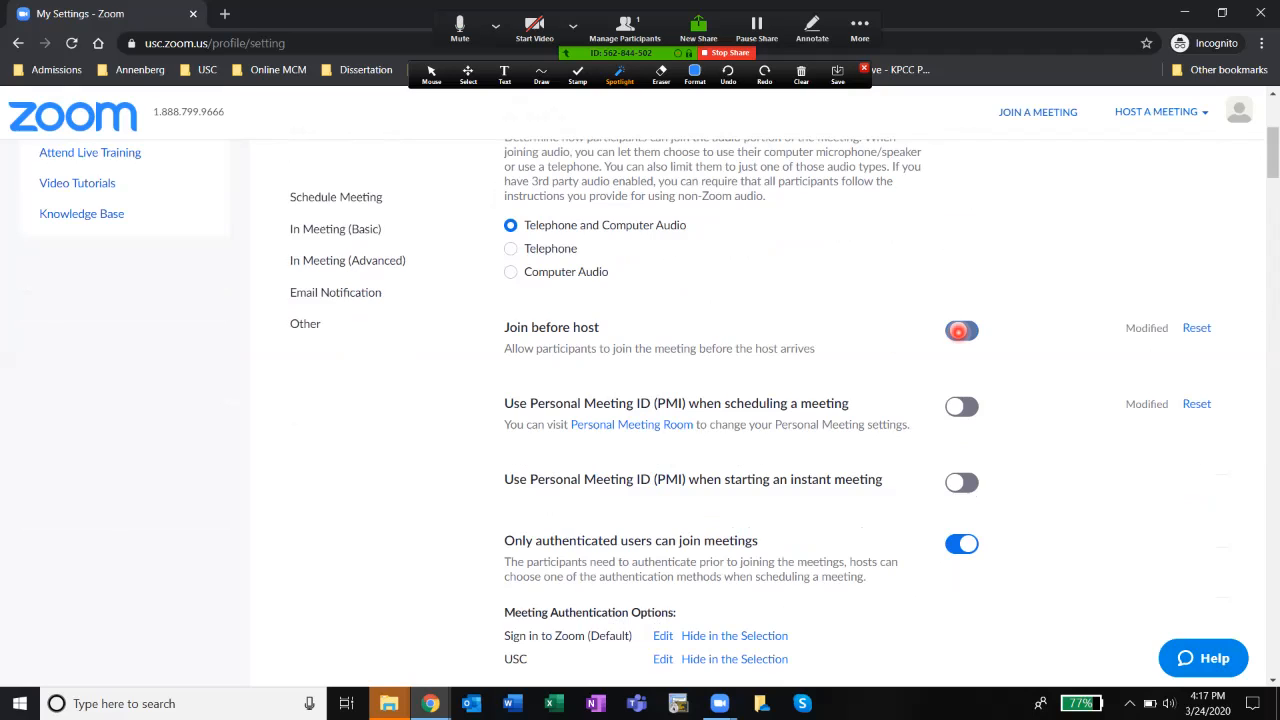
click(961, 331)
Review the authentication, meeting password and mute-upon-entry options in the Schedule Meeting settings
scroll(925, 334, down, 2)
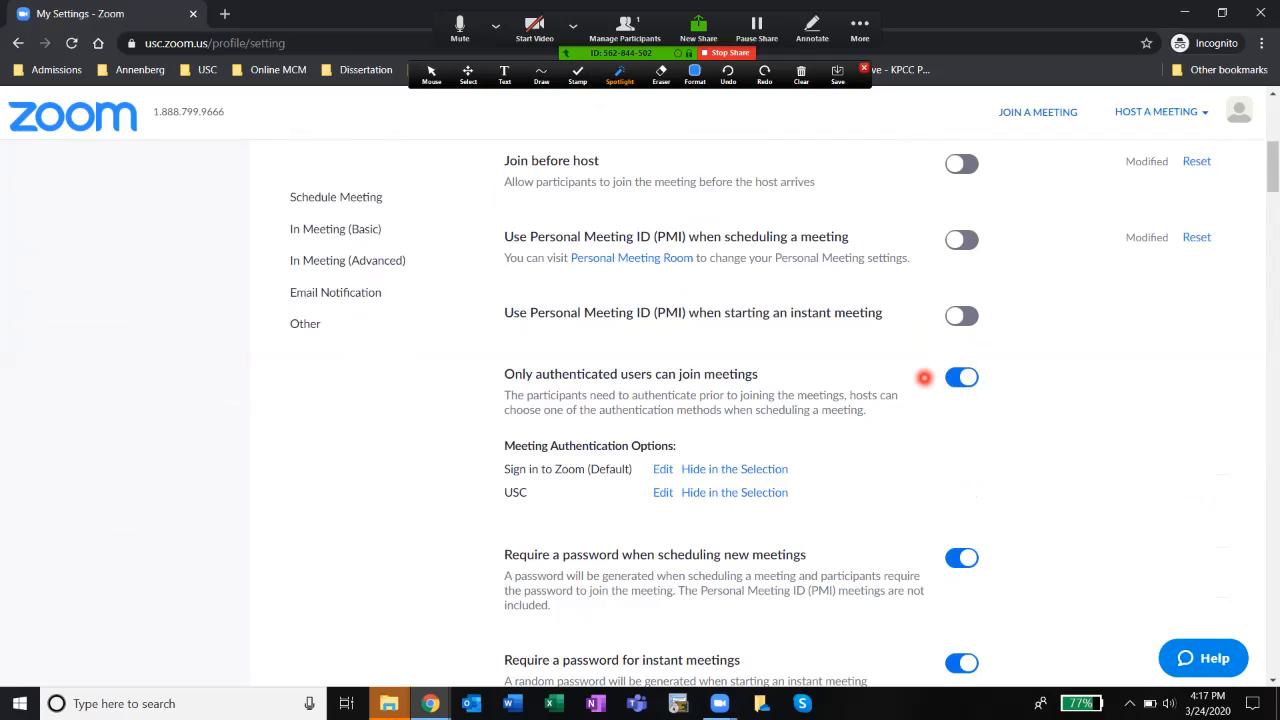
scroll(924, 377, down, 1)
scroll(924, 378, down, 2)
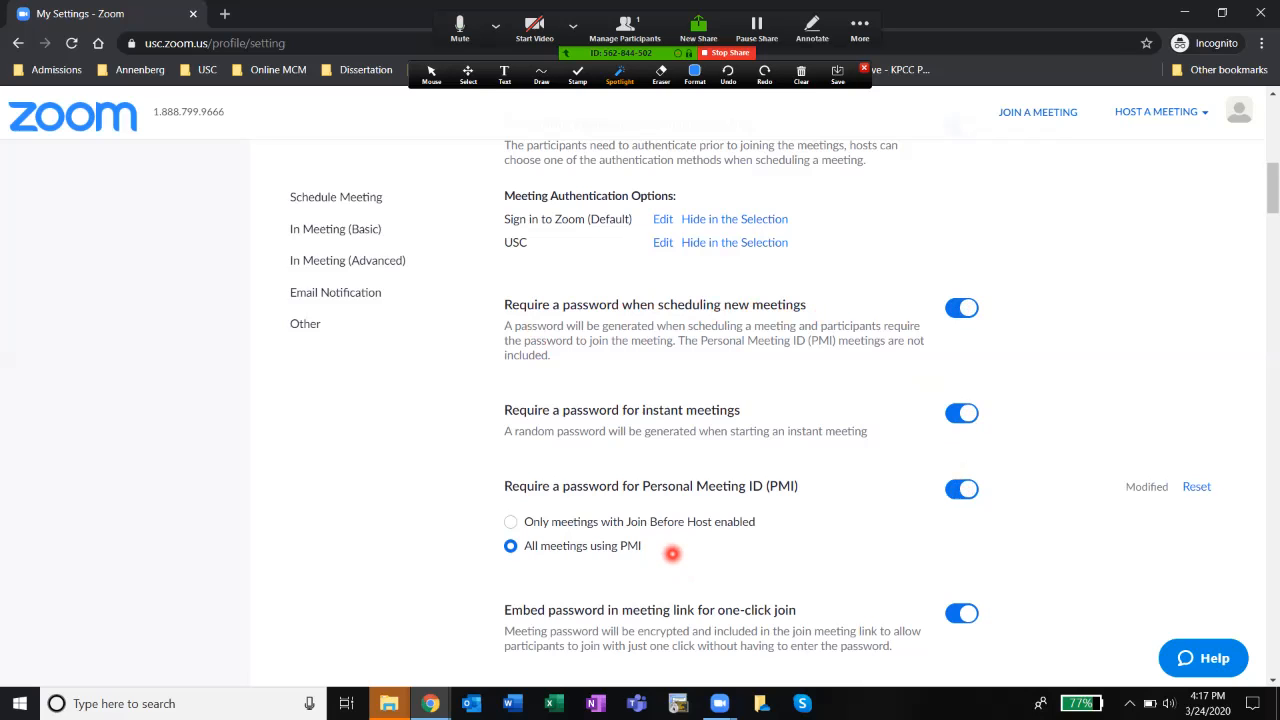
scroll(672, 553, down, 5)
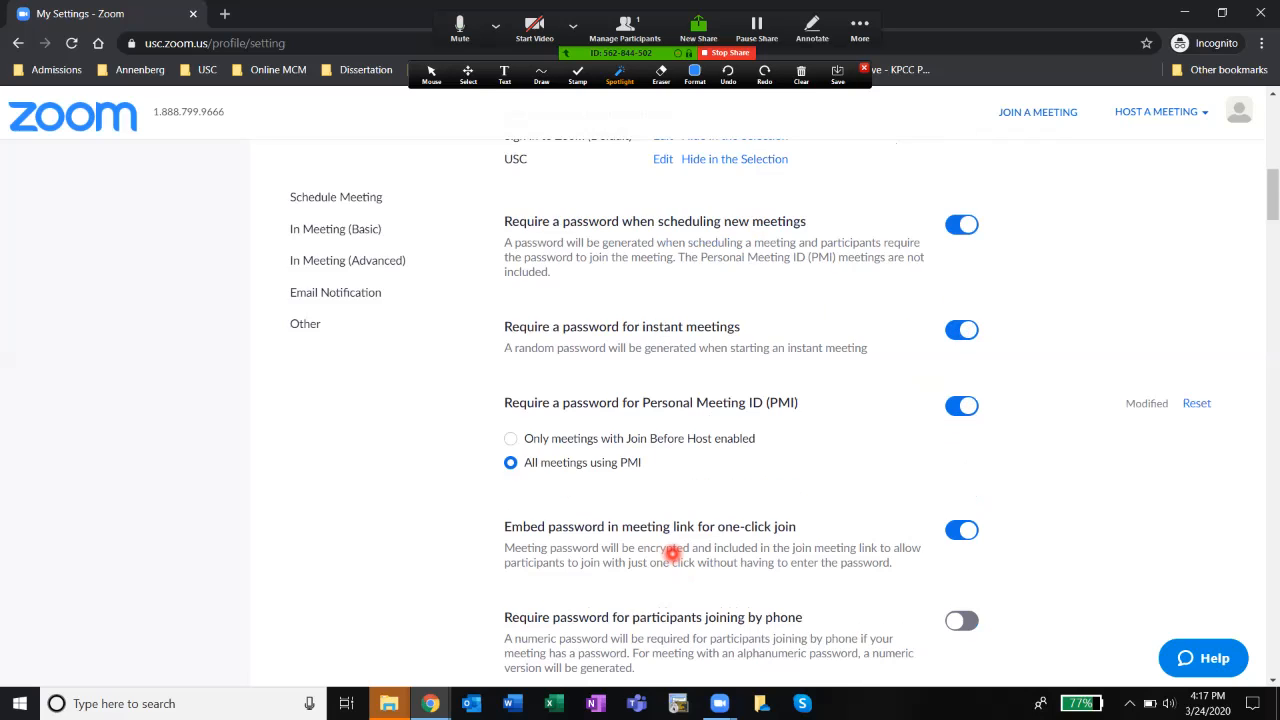
scroll(672, 553, down, 9)
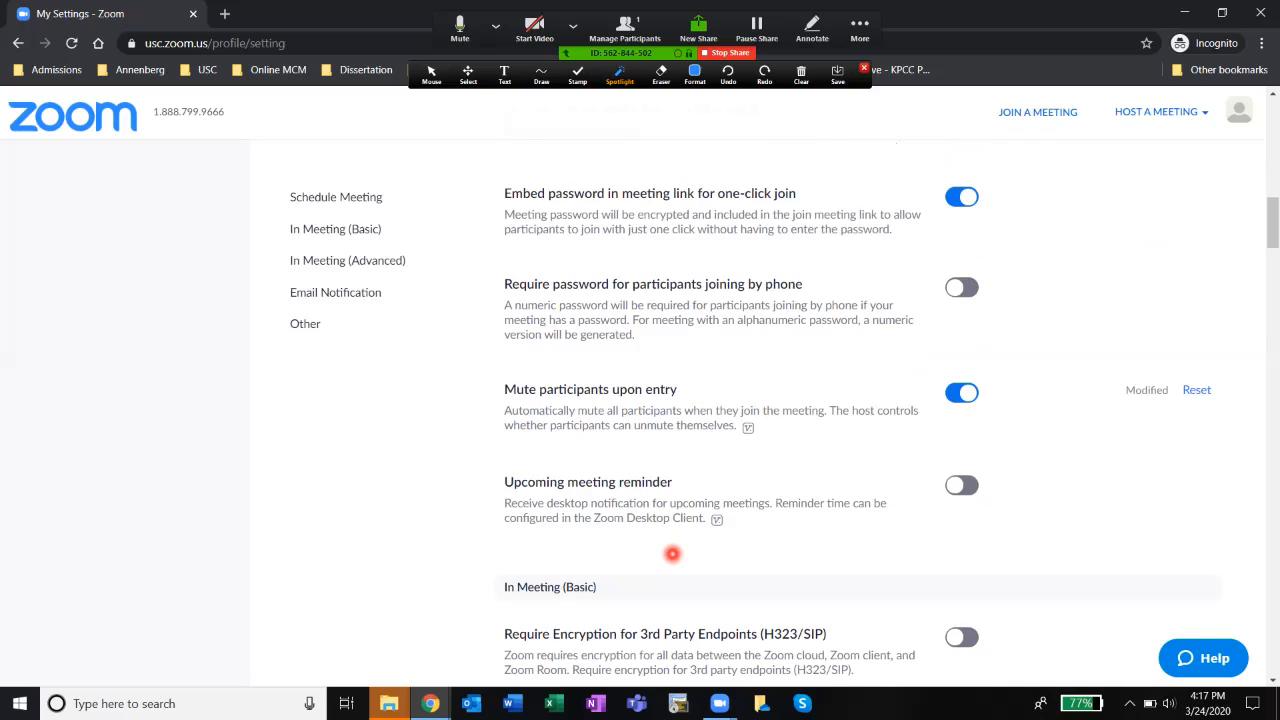
scroll(672, 553, down, 6)
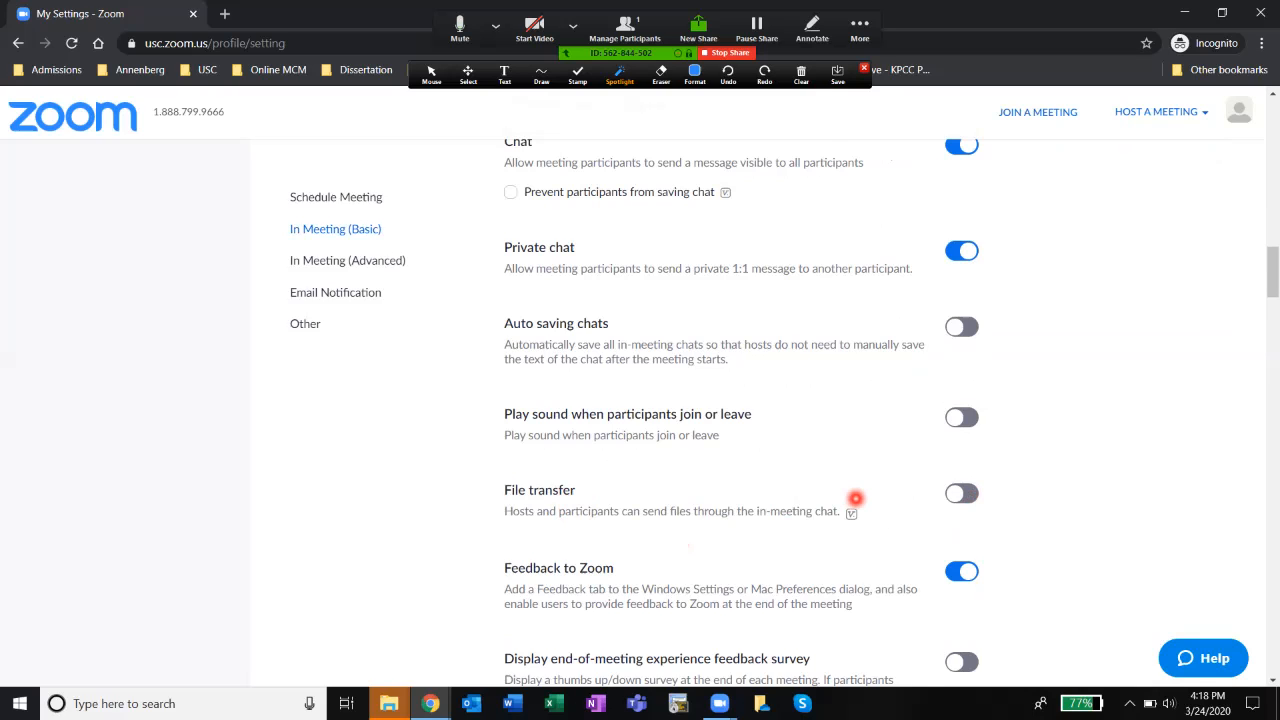
Turn on Disable desktop/screen share for users in the In Meeting (Basic) settings
scroll(856, 498, down, 4)
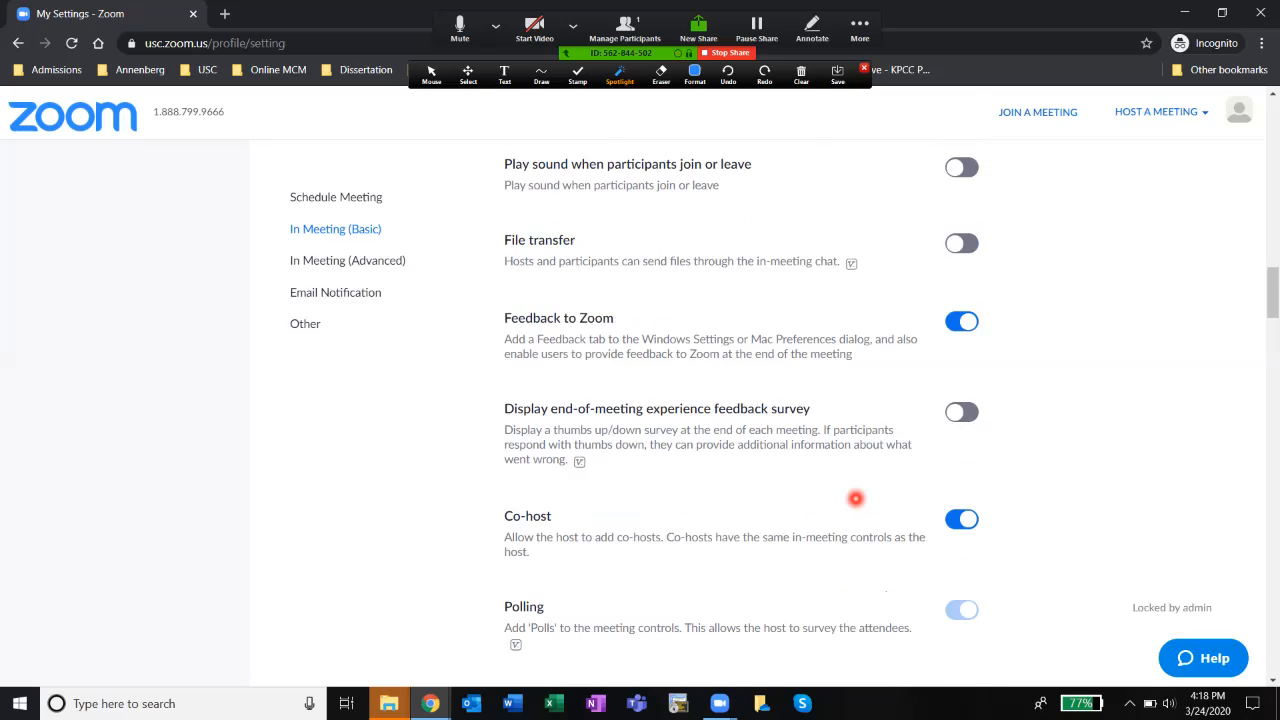
scroll(856, 498, down, 3)
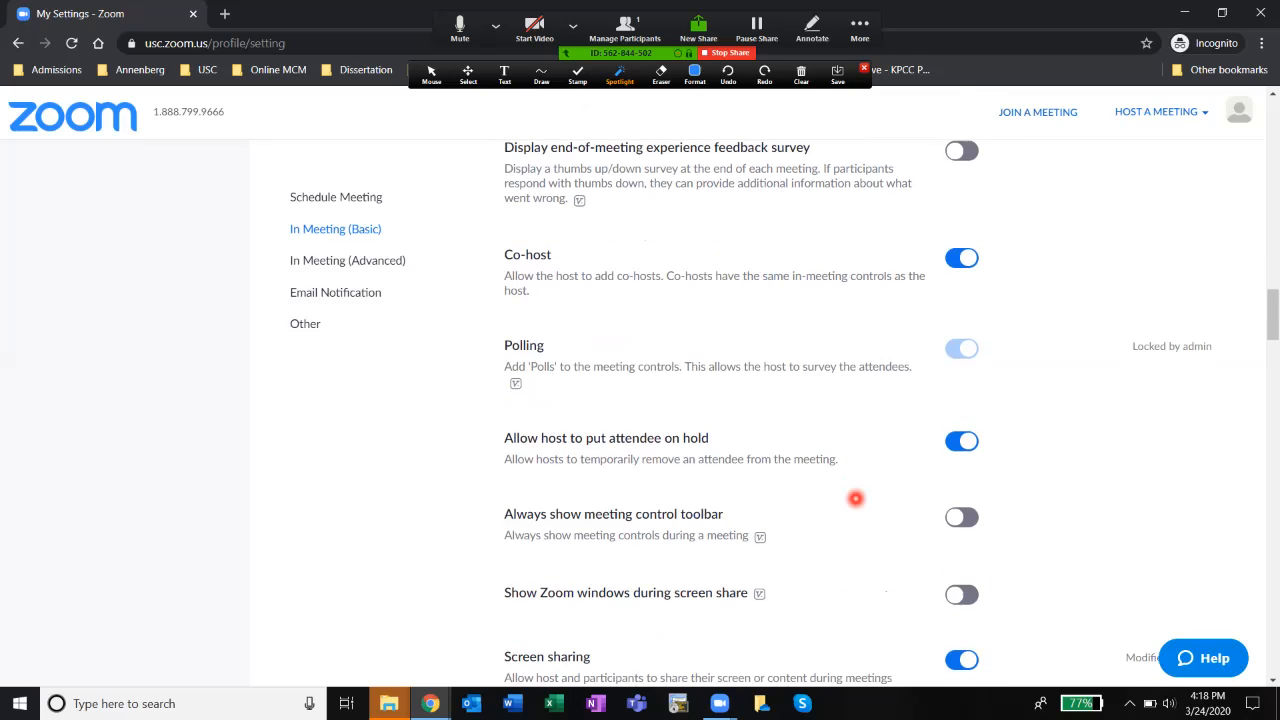
scroll(856, 498, down, 2)
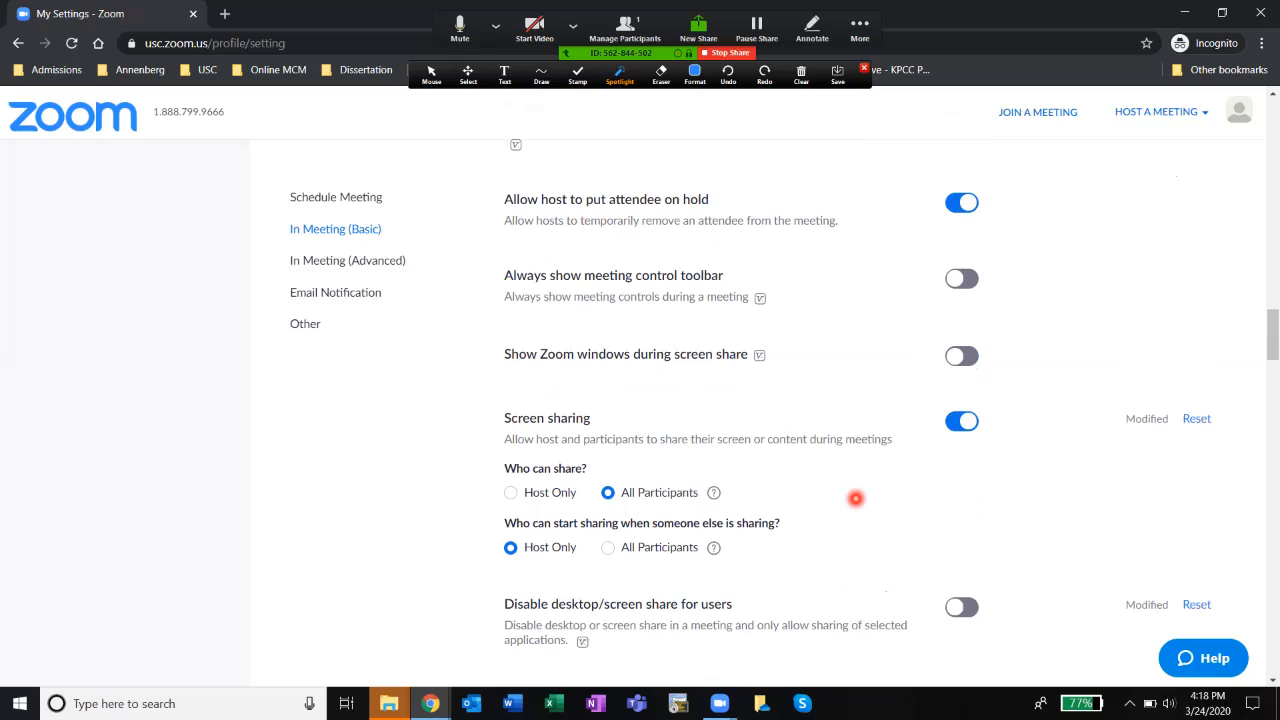
scroll(856, 498, down, 1)
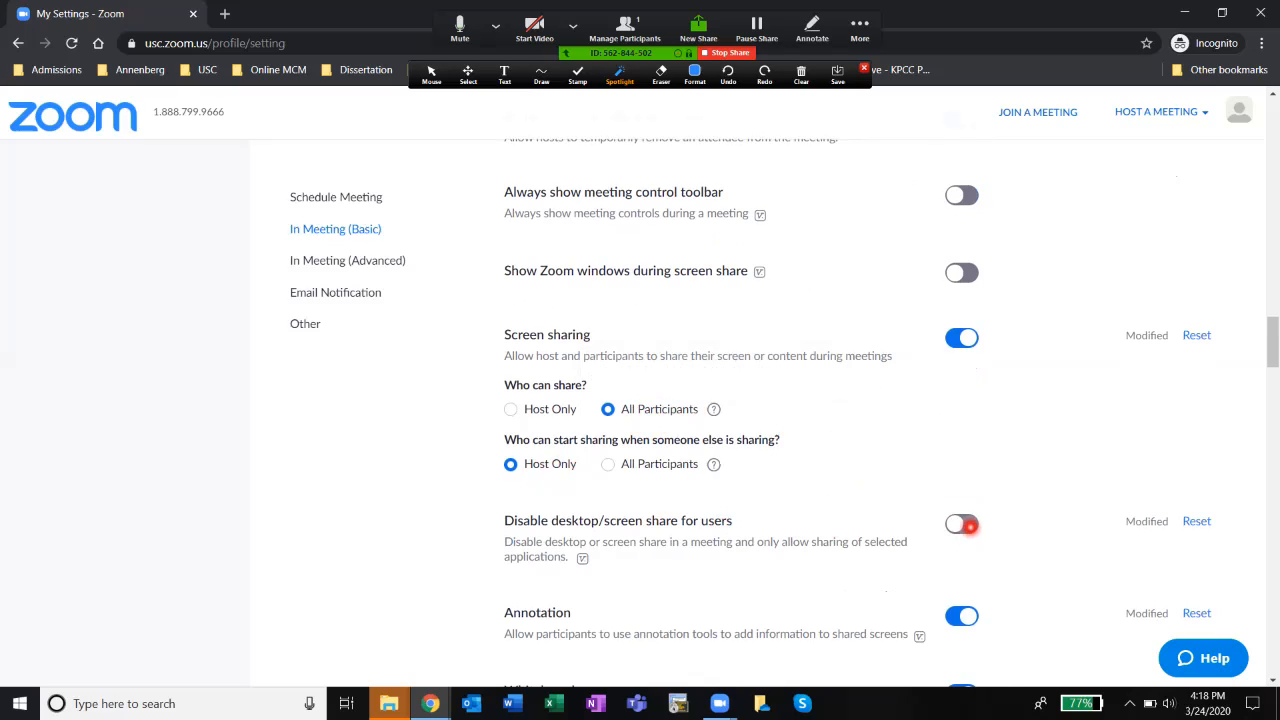
click(962, 524)
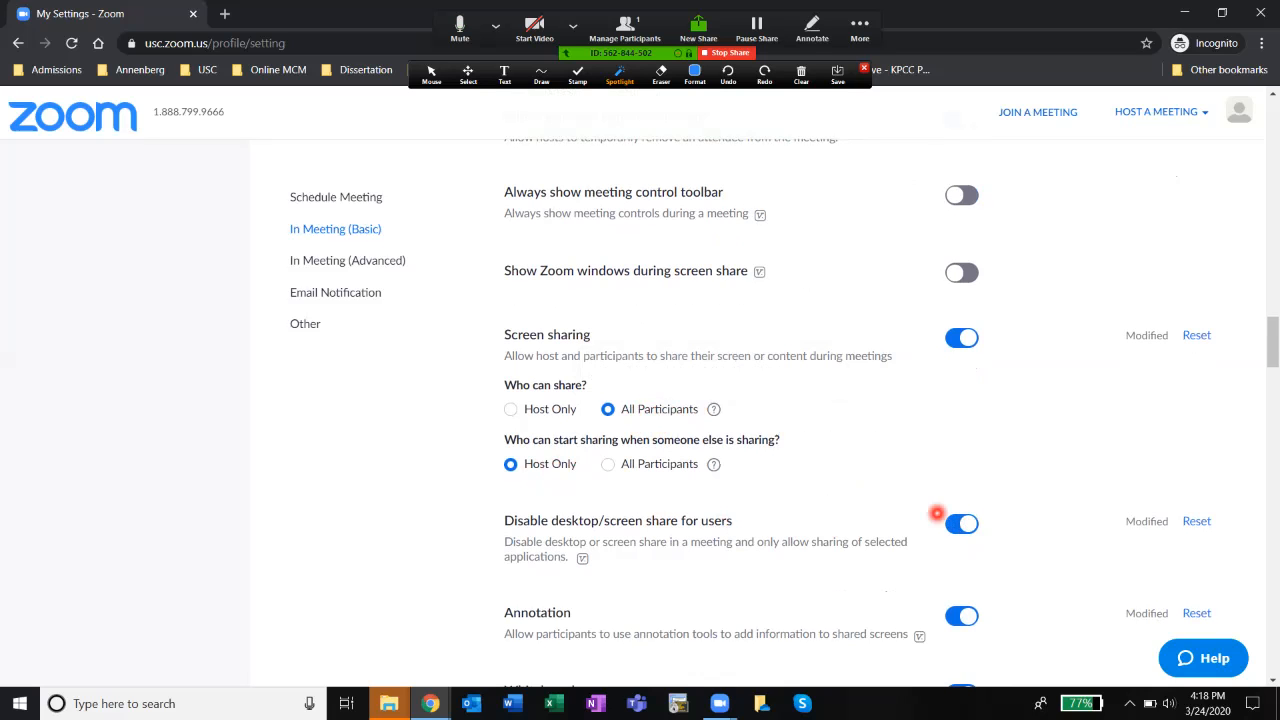
Turn off Annotation and Whiteboard for participants in the In Meeting (Basic) settings
scroll(910, 508, down, 3)
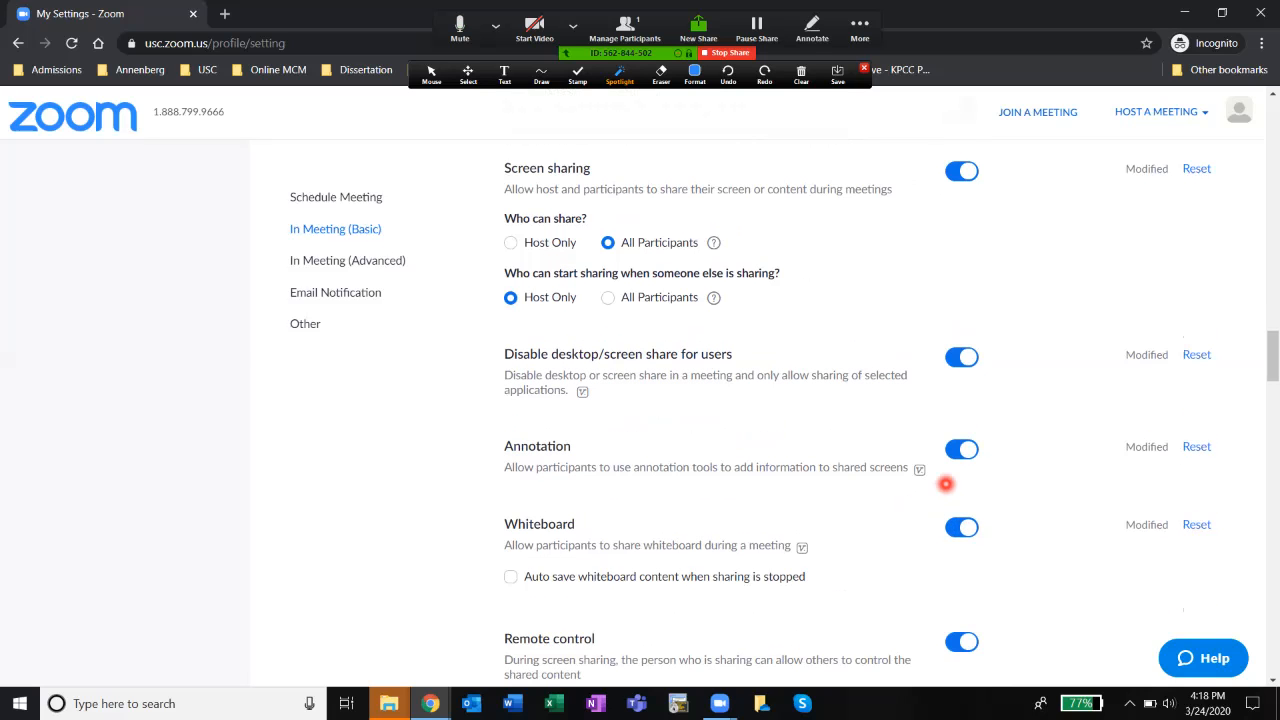
click(956, 450)
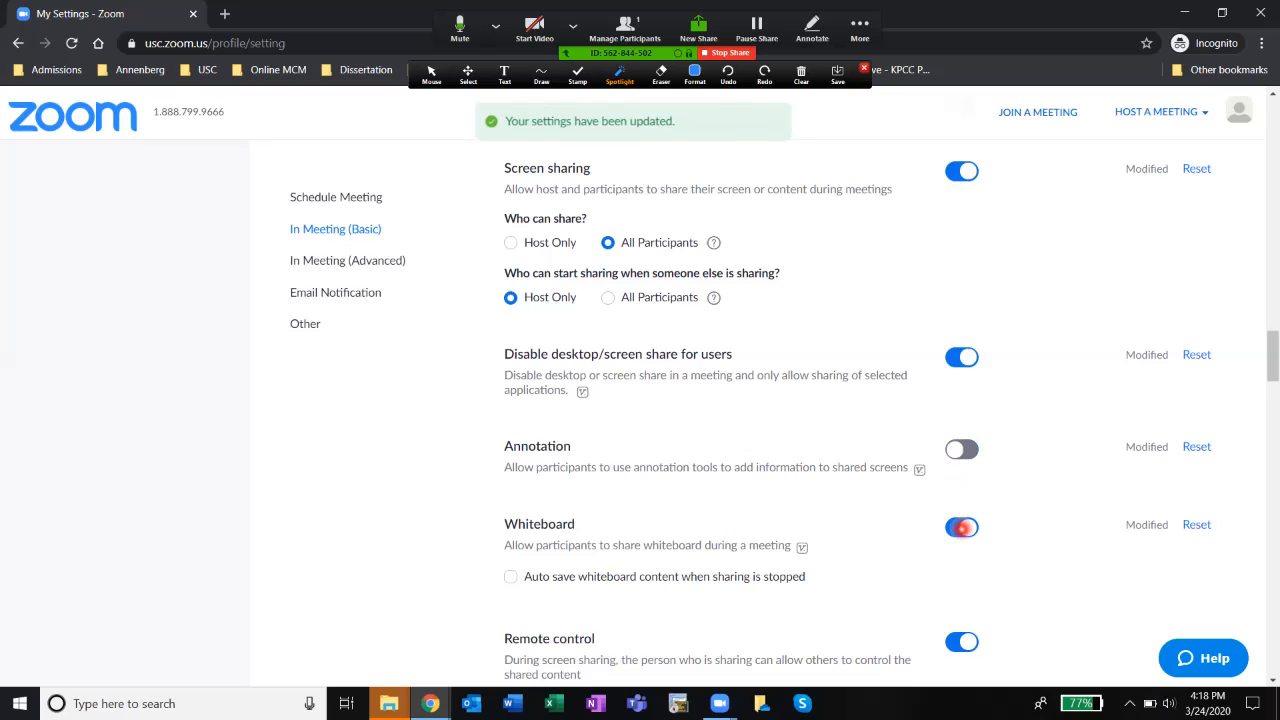
click(962, 527)
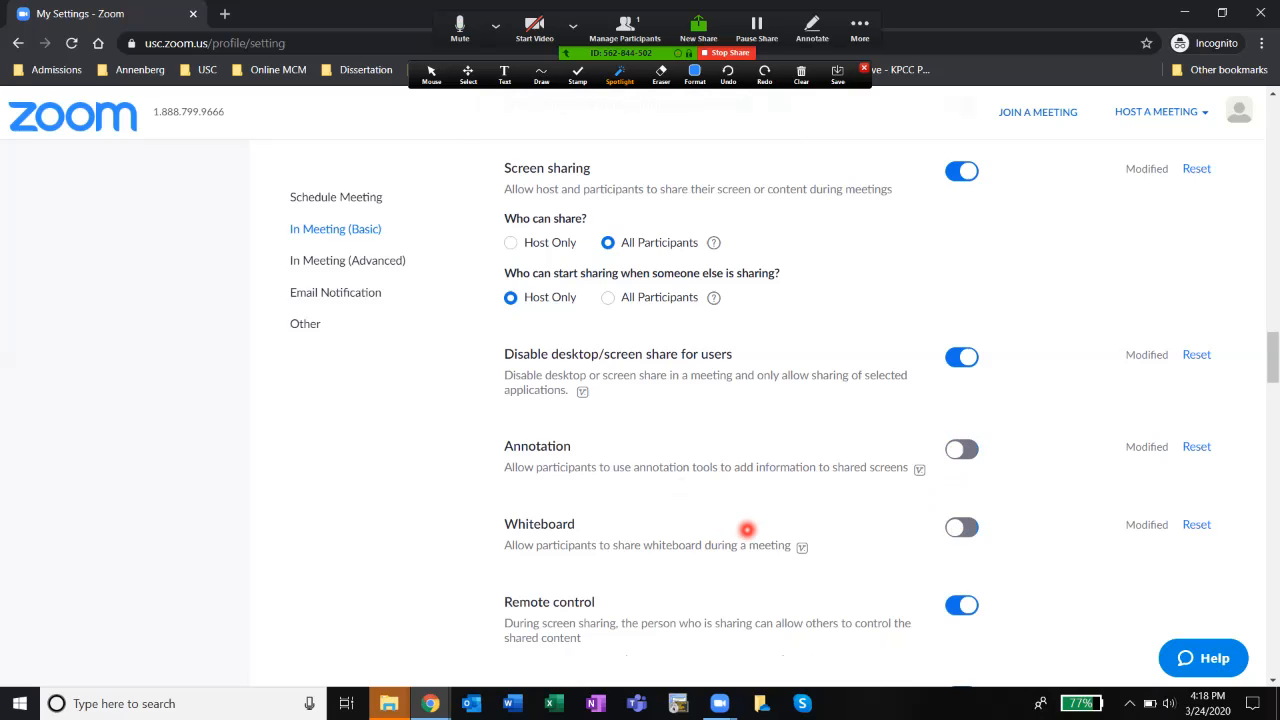
Open the upcoming meeting COMM 405 Online Lecture from the meetings list for editing
scroll(747, 529, down, 3)
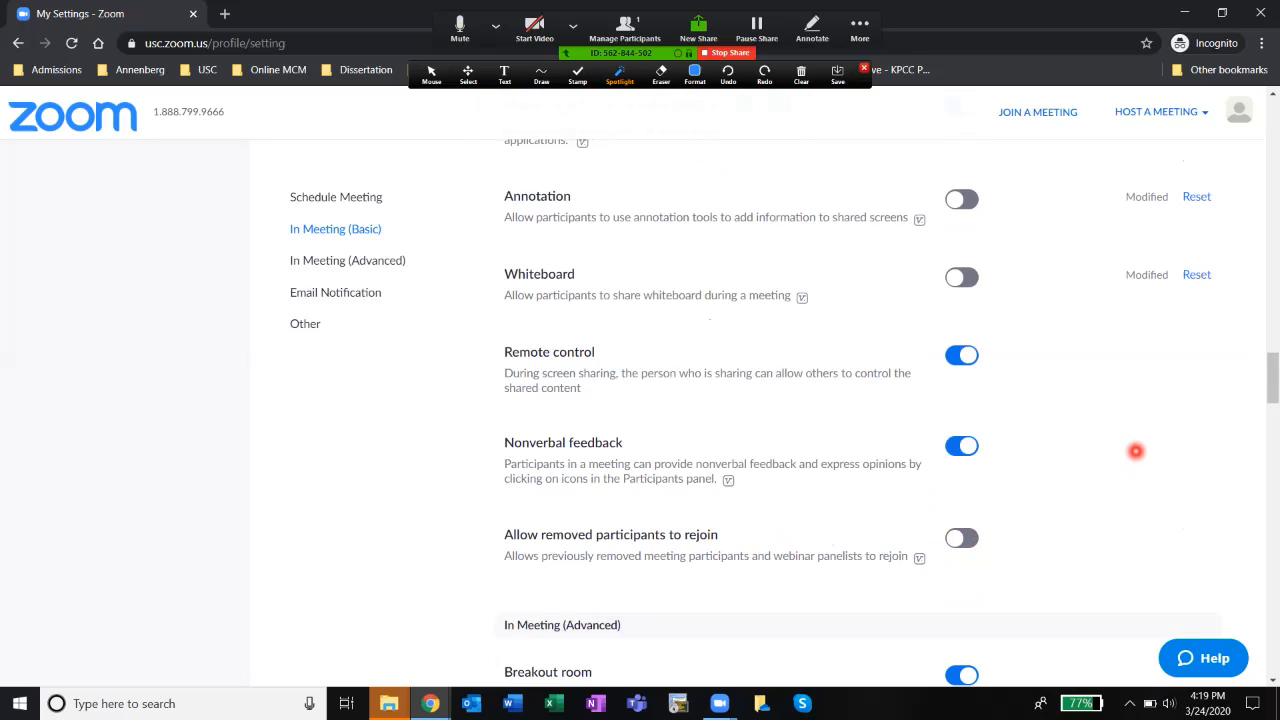
drag(1273, 382, 1273, 125)
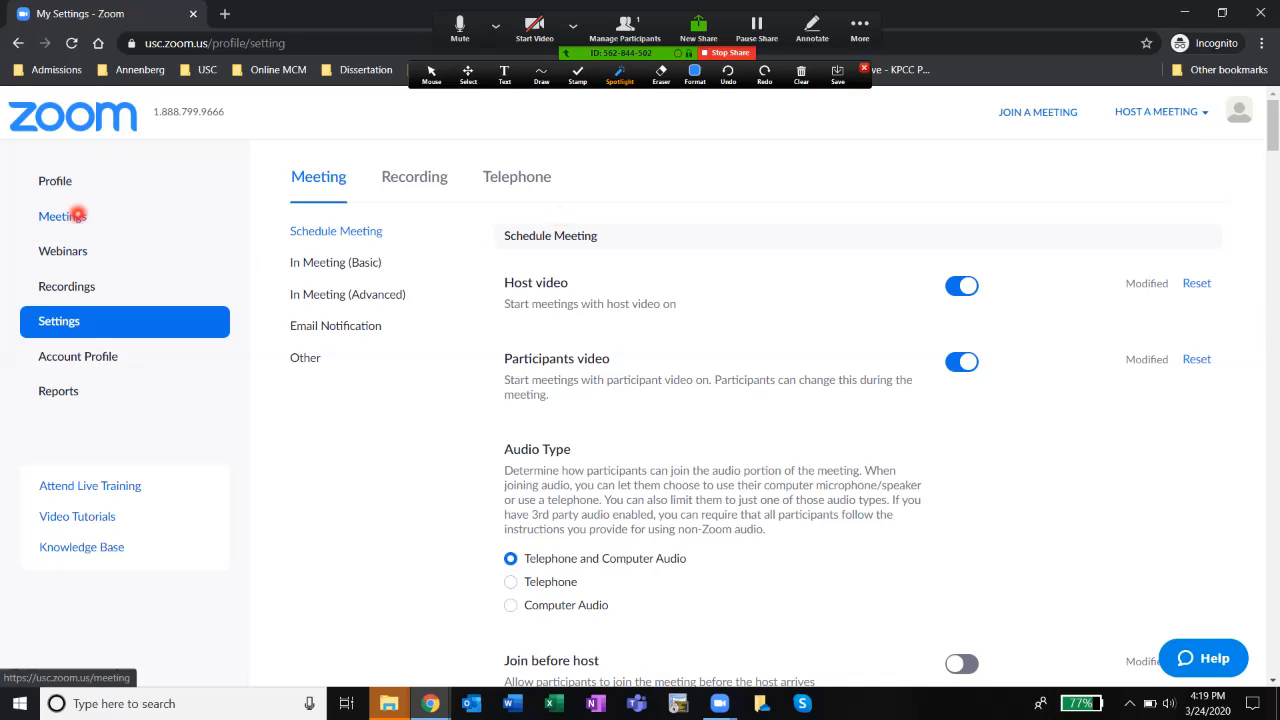
click(77, 215)
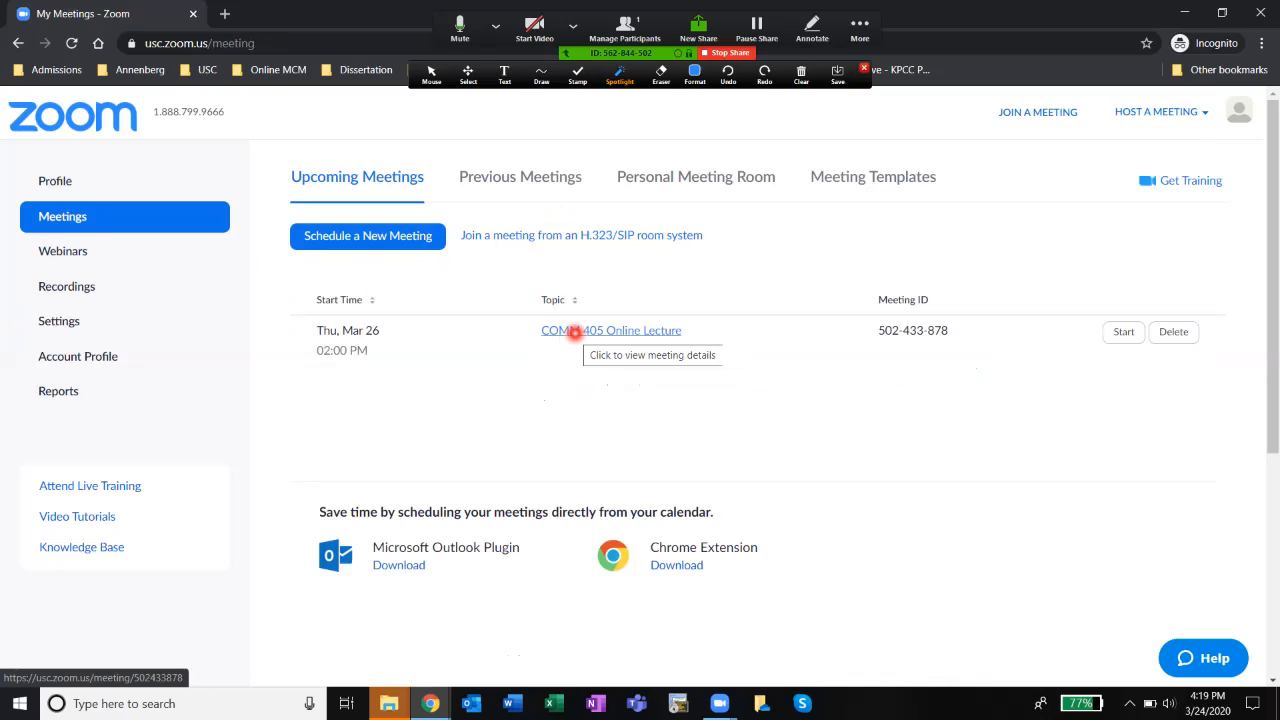
click(575, 332)
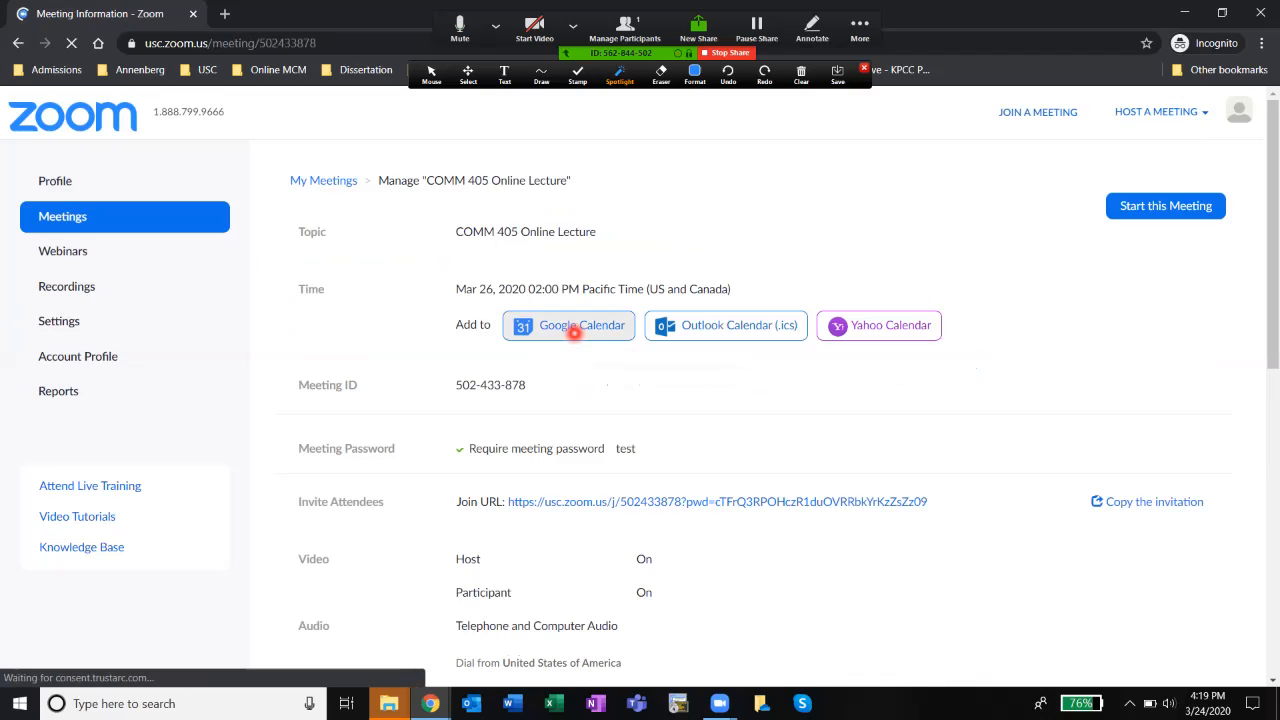
scroll(575, 335, down, 5)
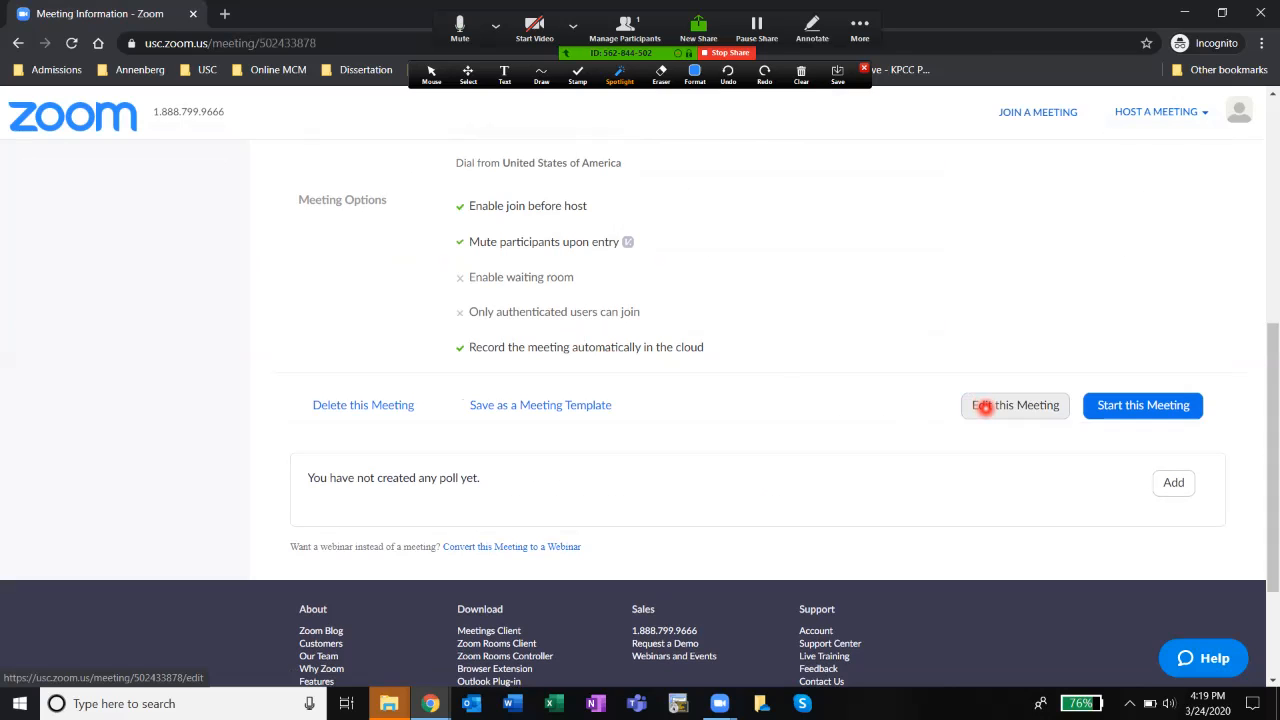
click(985, 406)
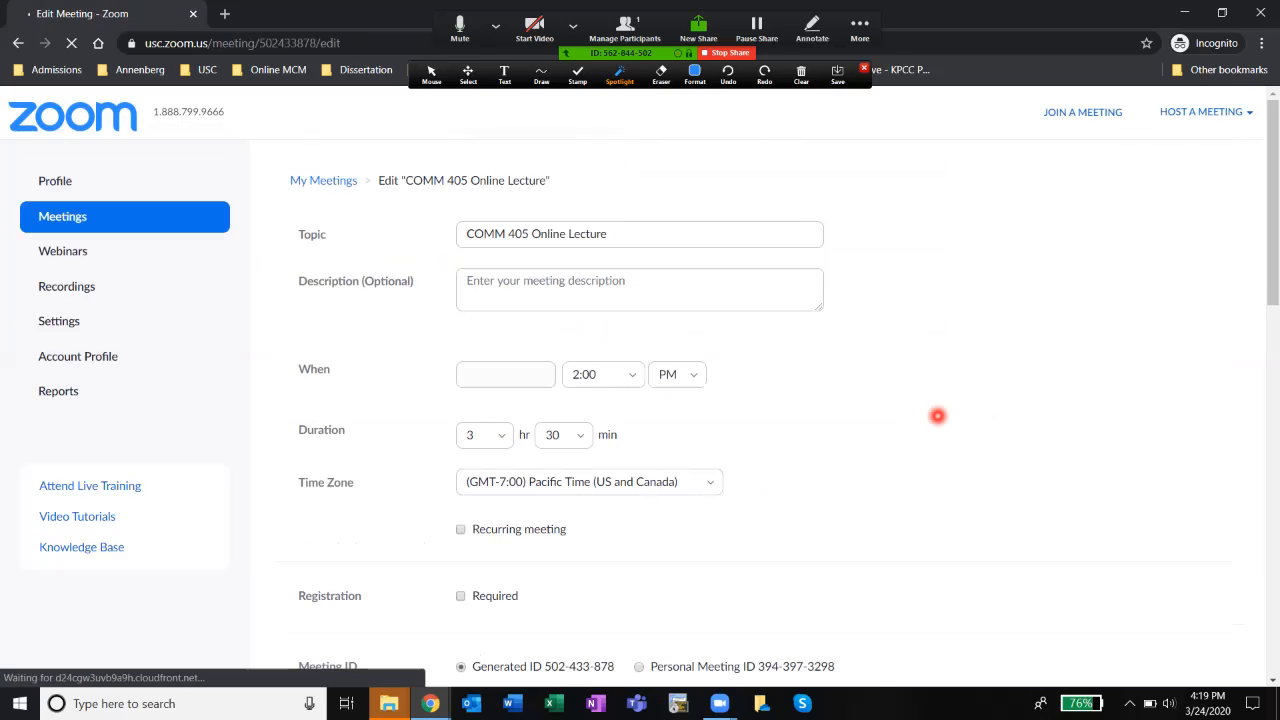
Enable the waiting room in the meeting options of COMM 405 Online Lecture
scroll(937, 415, down, 5)
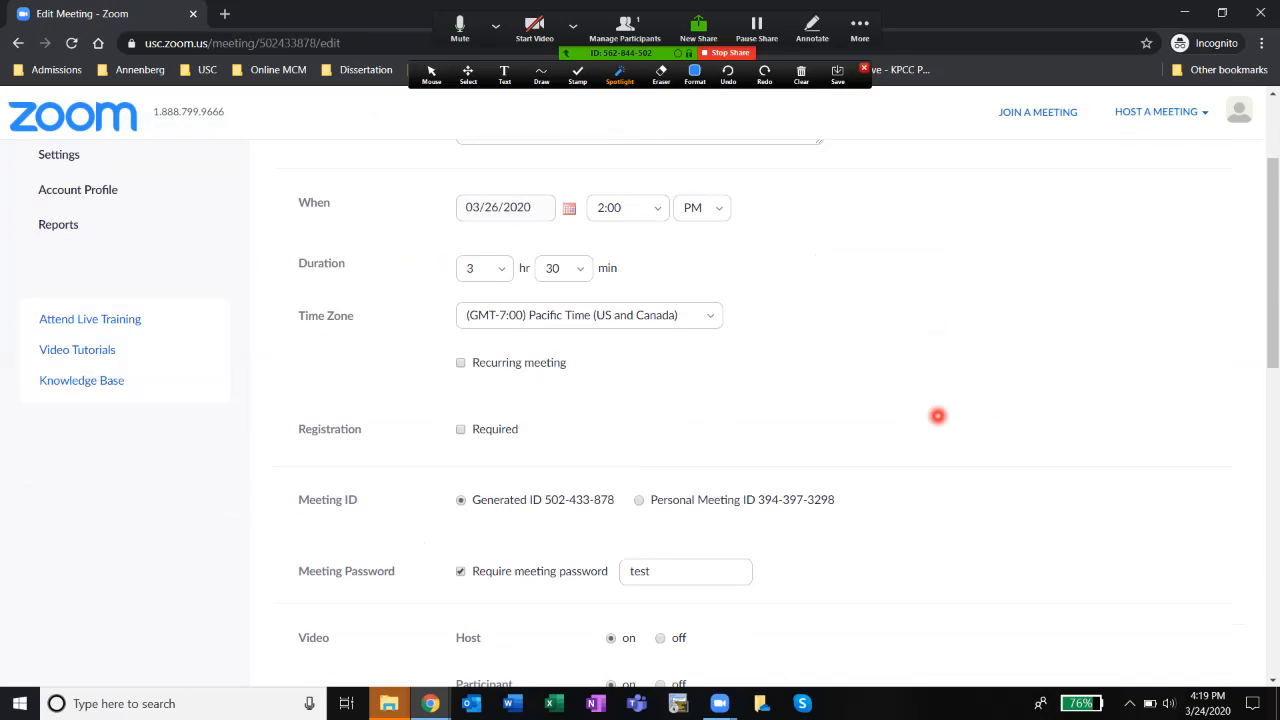
scroll(937, 415, down, 2)
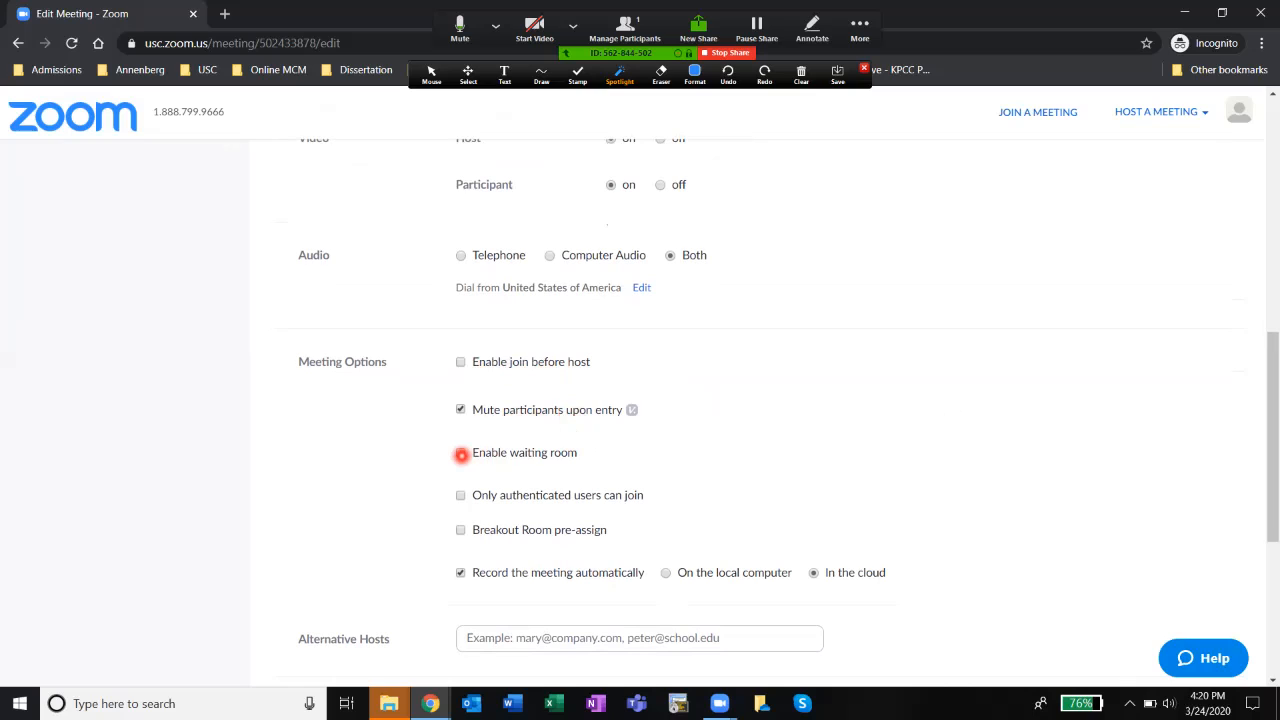
click(460, 452)
Switch to the browser window with the waiting room guide and review admitting, removing and returning participants
click(430, 703)
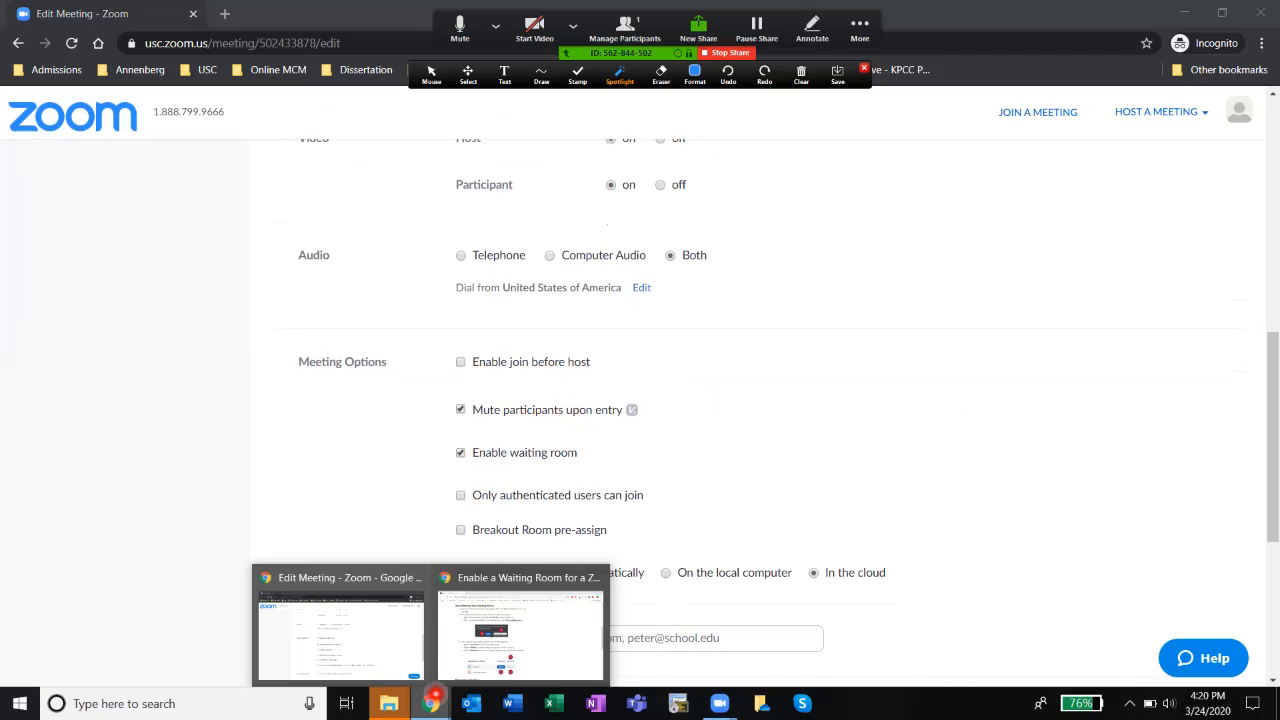
click(468, 645)
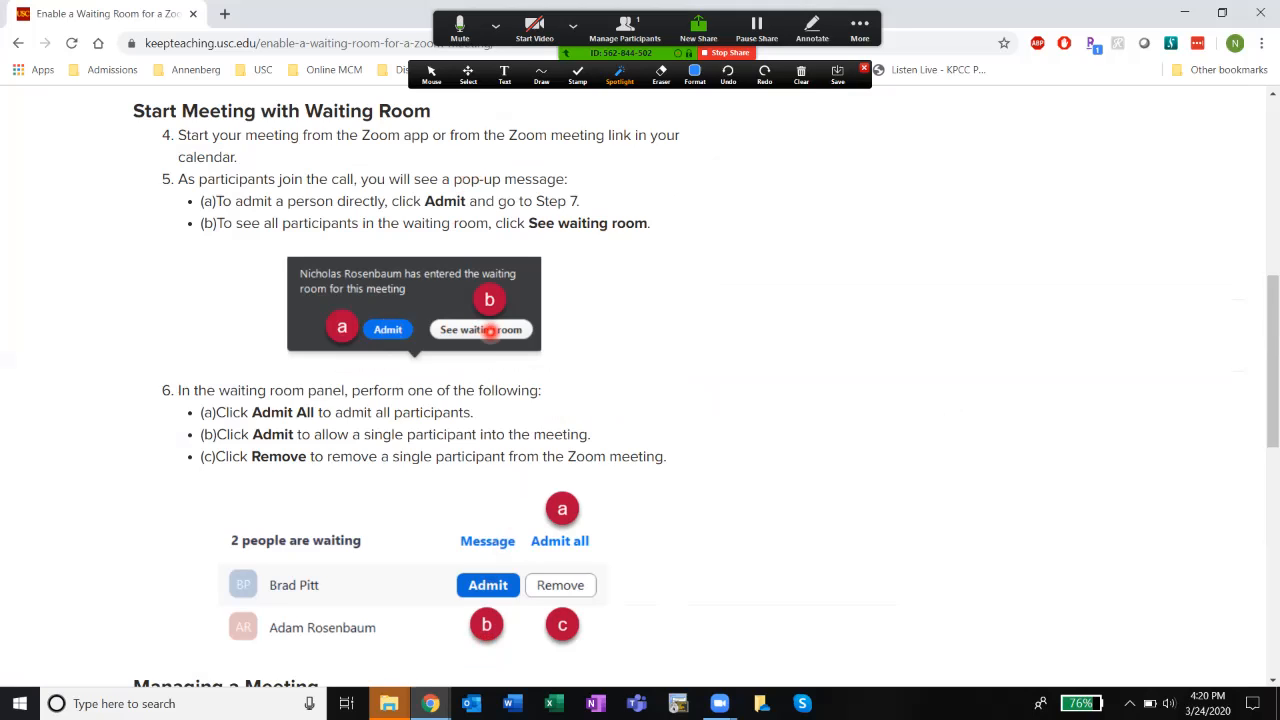
scroll(490, 333, down, 2)
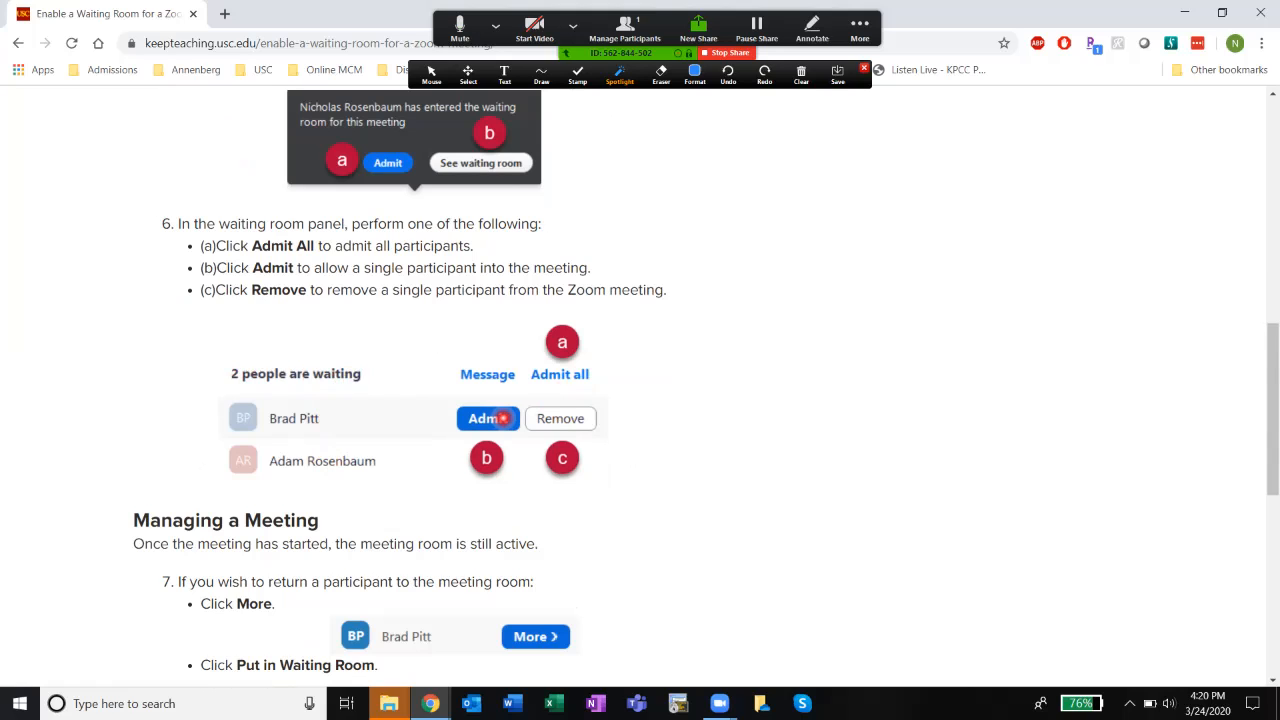
scroll(503, 418, down, 3)
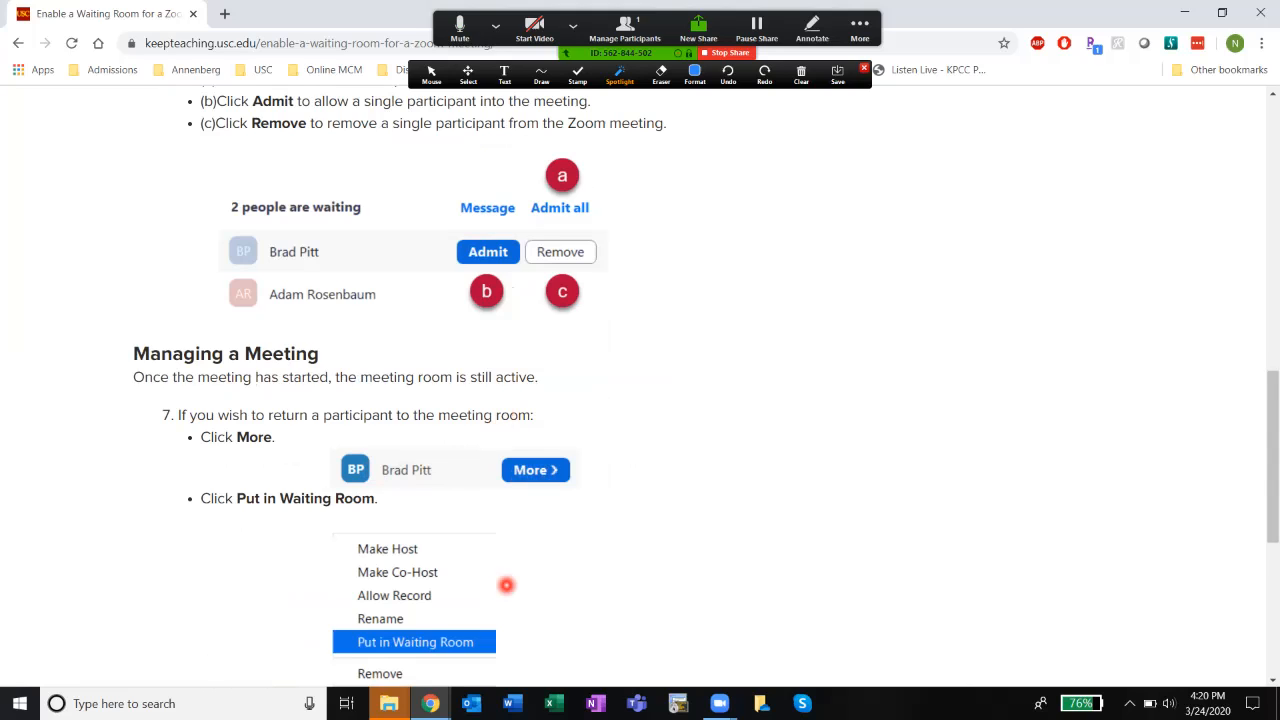
scroll(506, 585, down, 2)
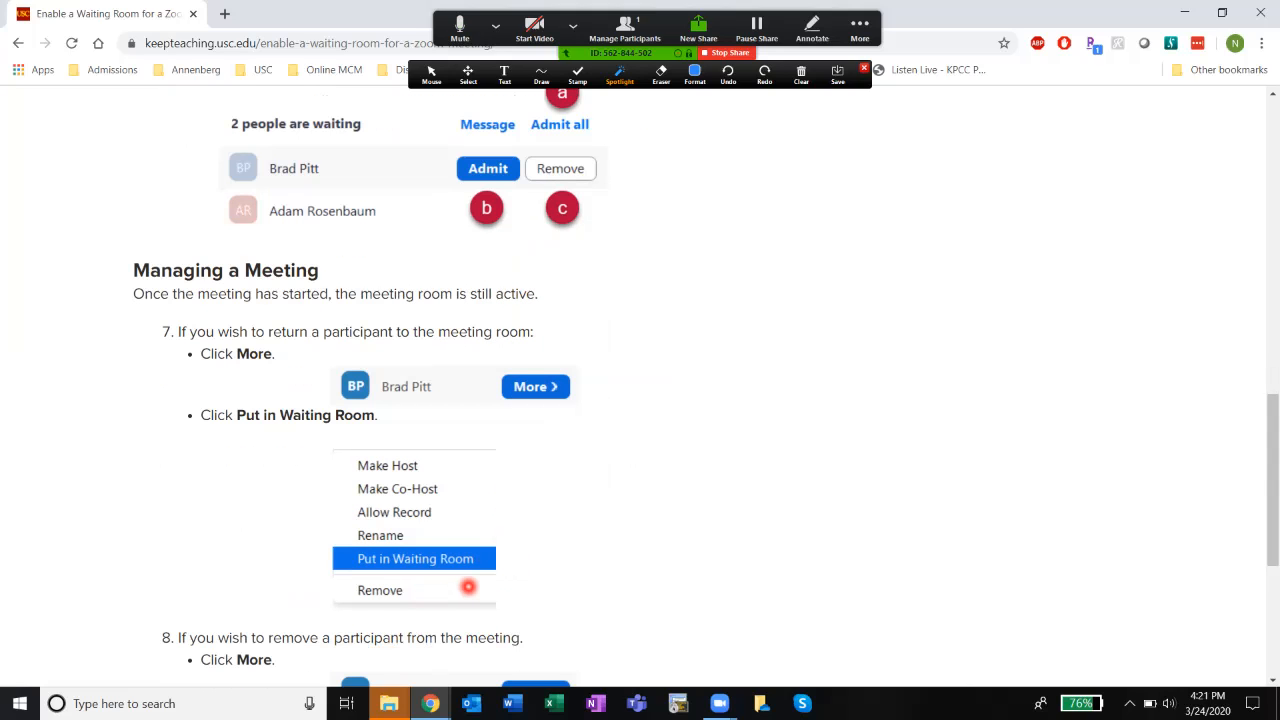
Return to the Edit Meeting window and enable Only authenticated users can join for the meeting
click(430, 703)
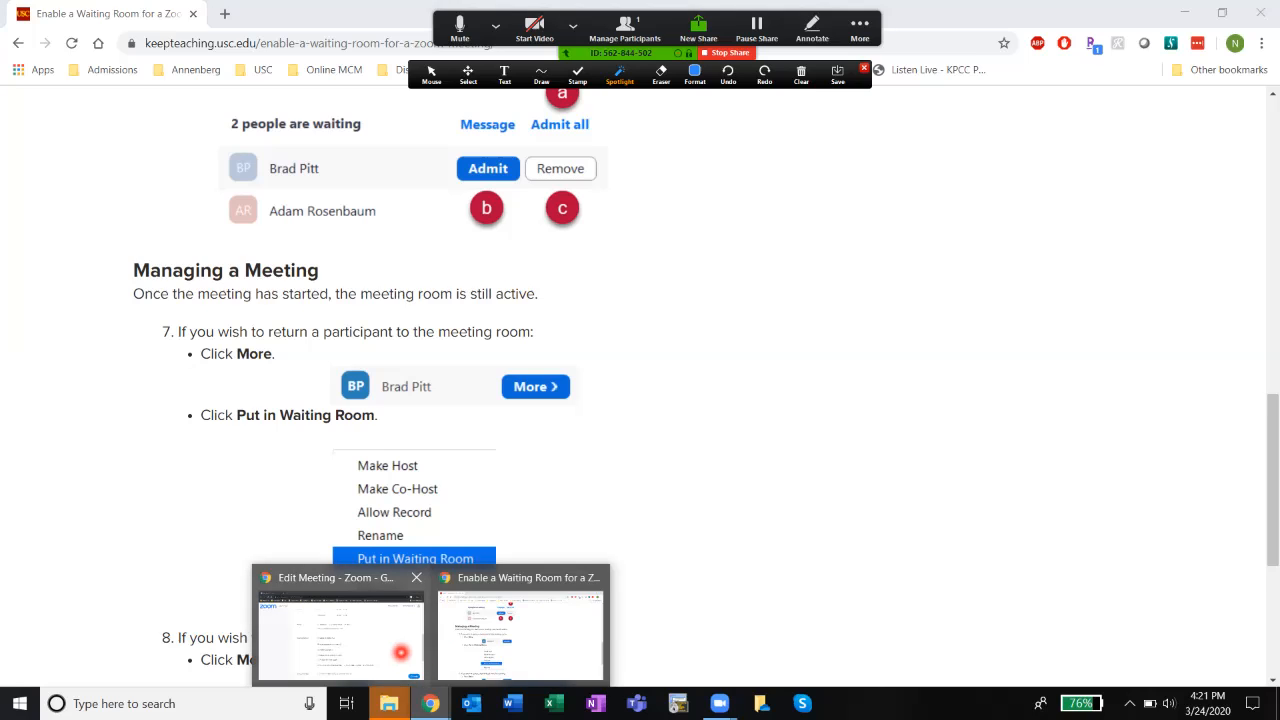
click(405, 656)
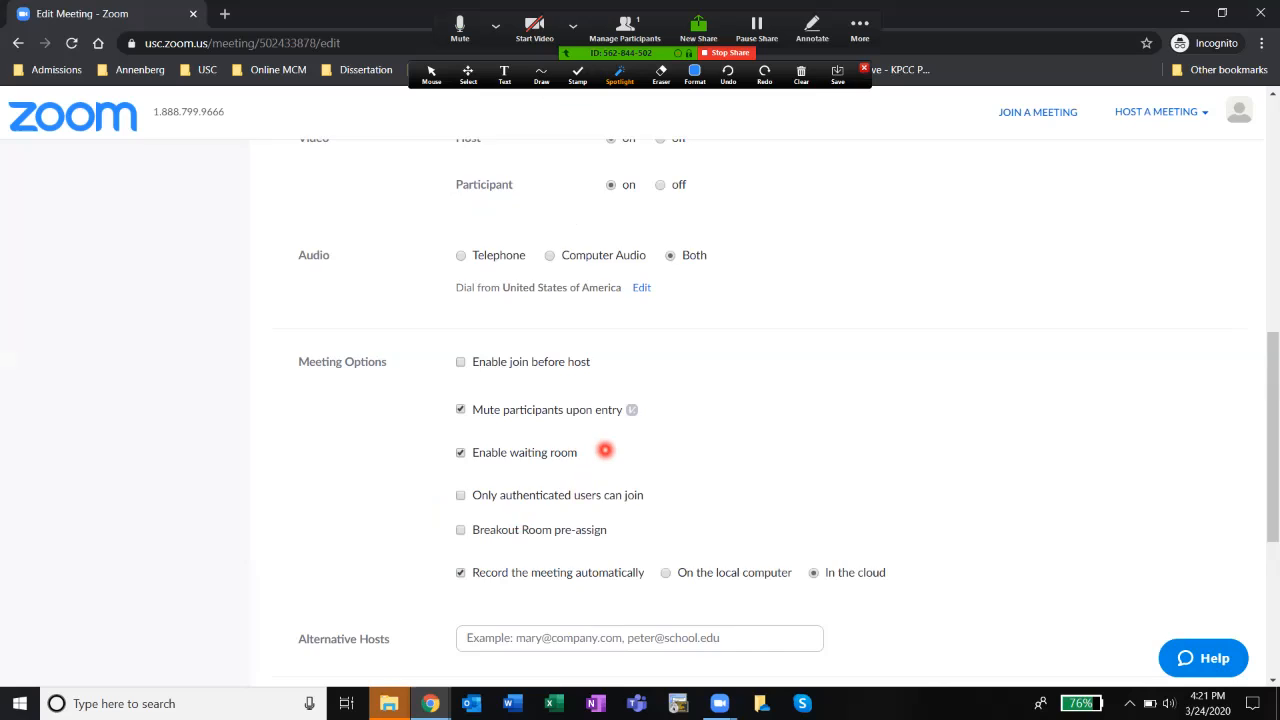
scroll(605, 451, down, 1)
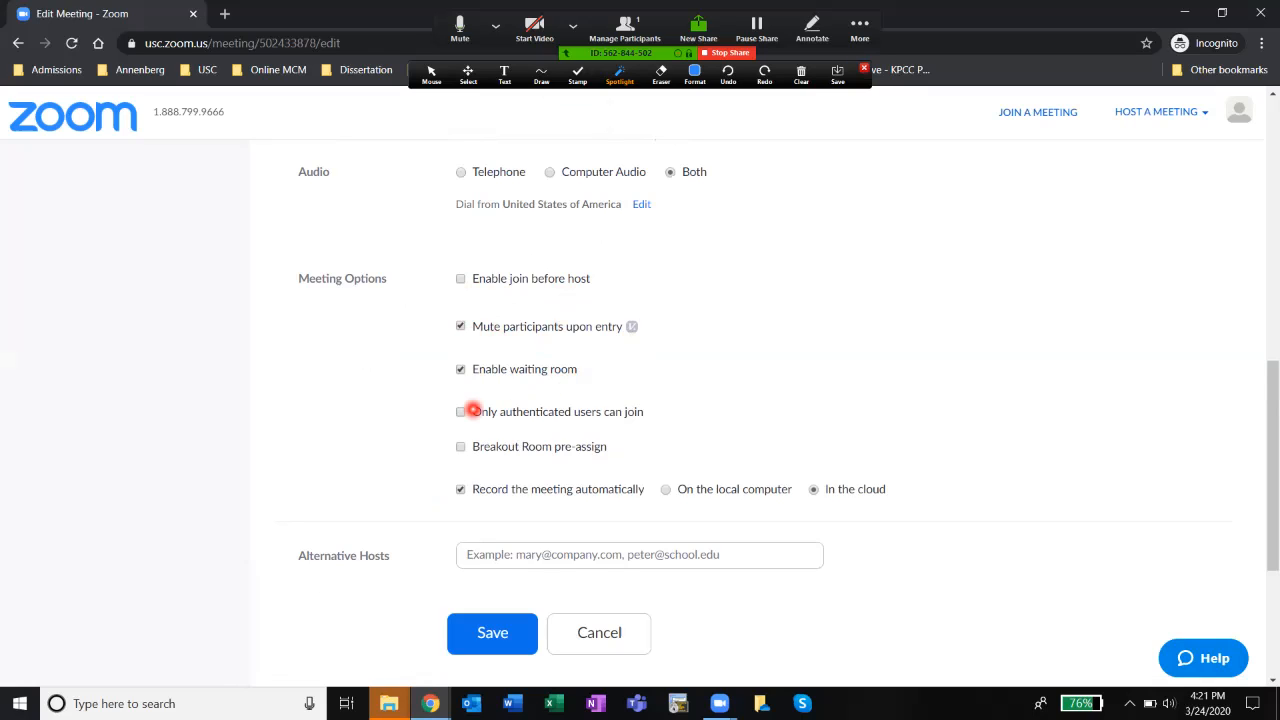
click(460, 412)
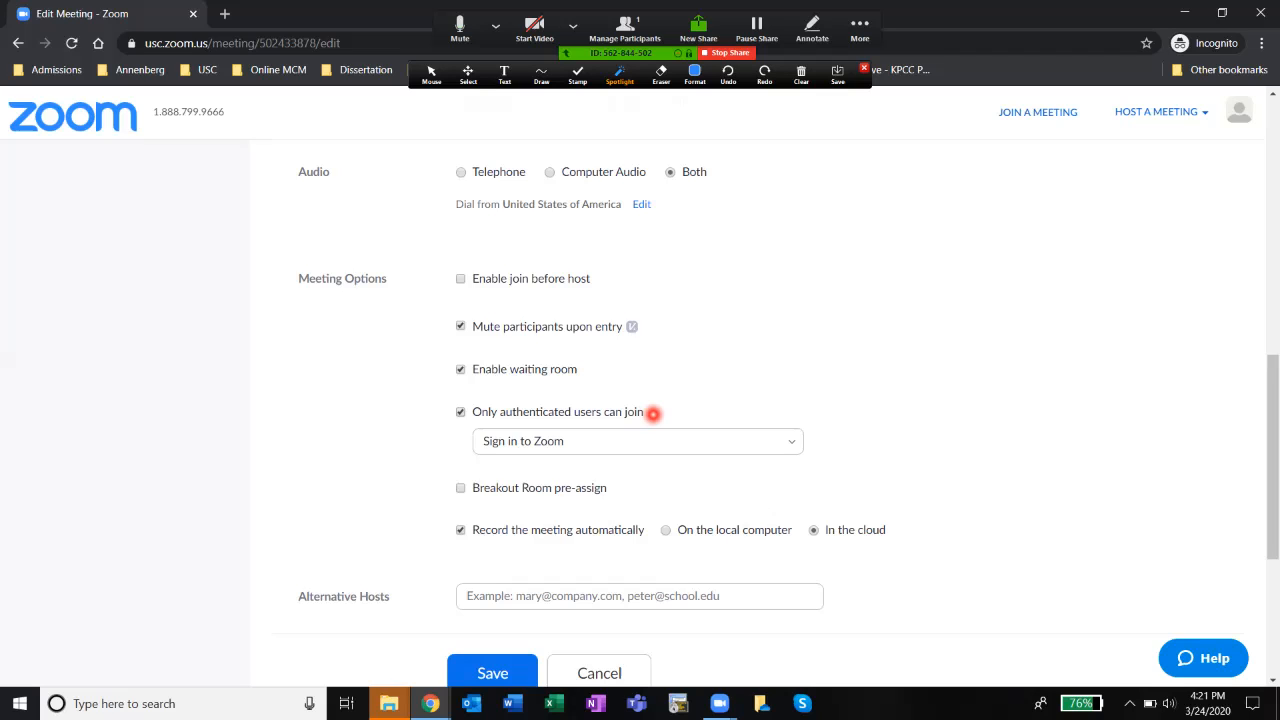
Save the changed meeting options of COMM 405 Online Lecture
scroll(600, 440, down, 1)
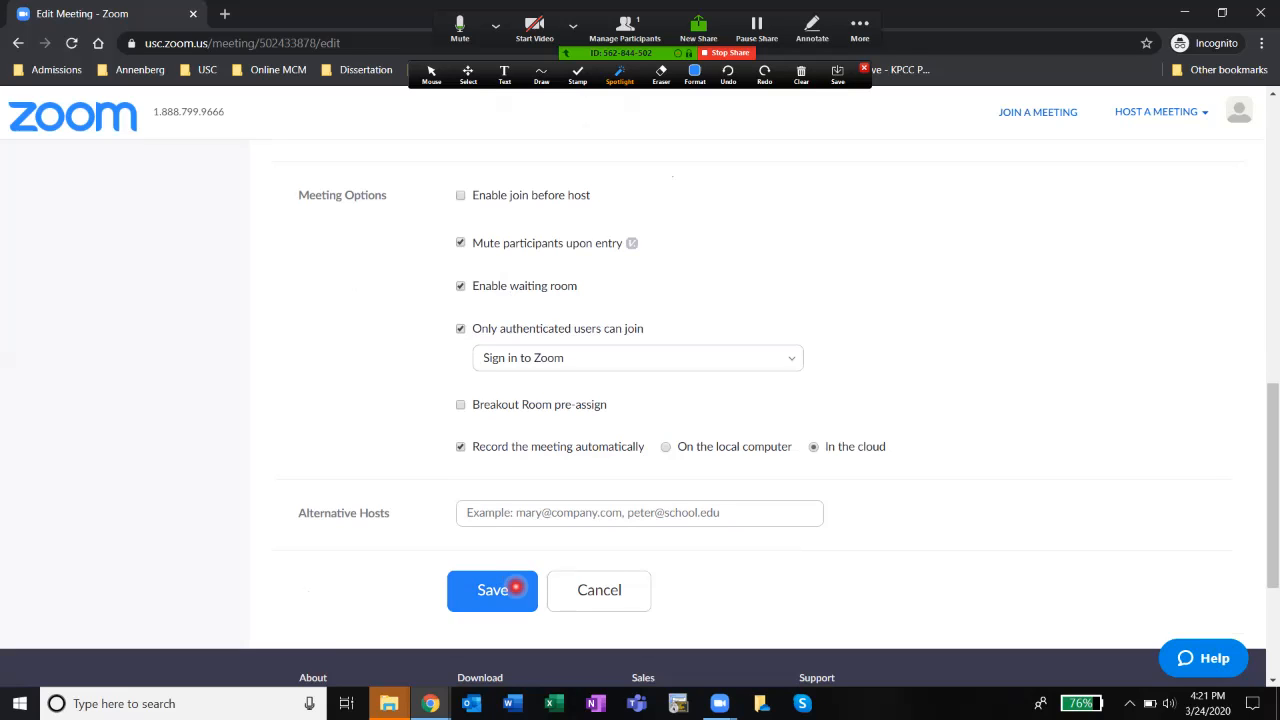
click(509, 590)
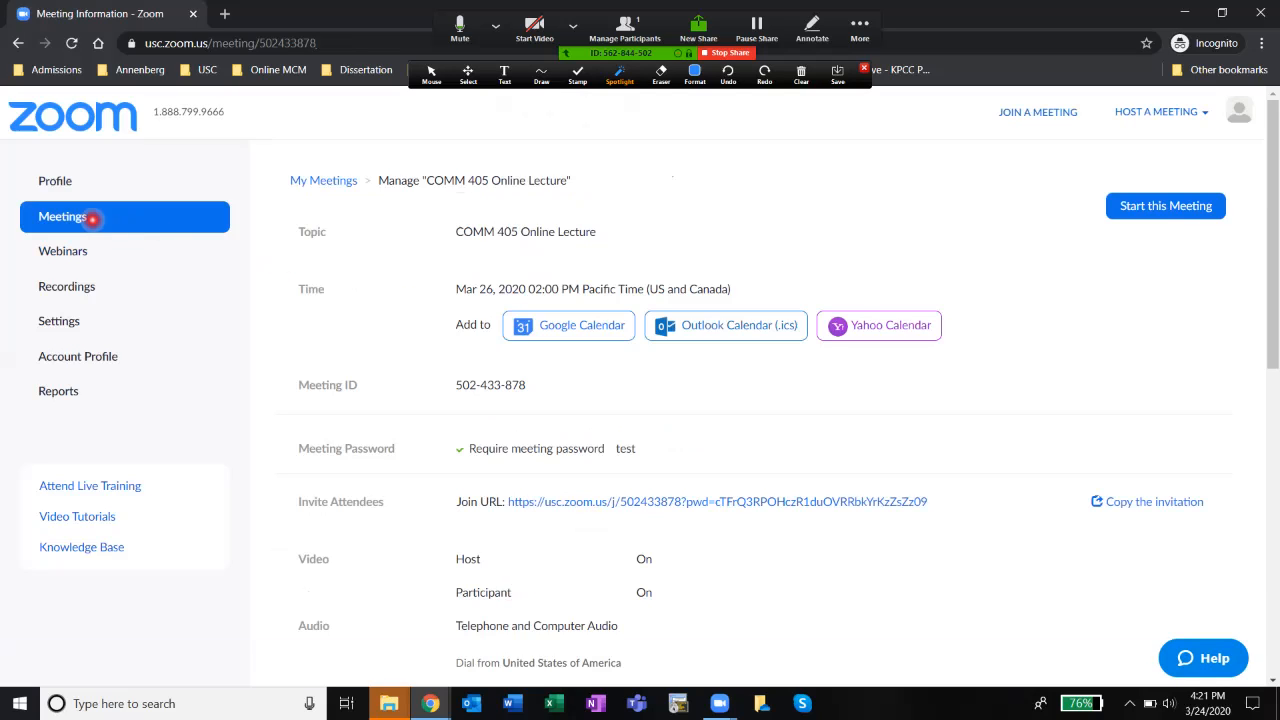
Find JOUR 435 Online Class among the previous meetings and open it for editing
click(91, 217)
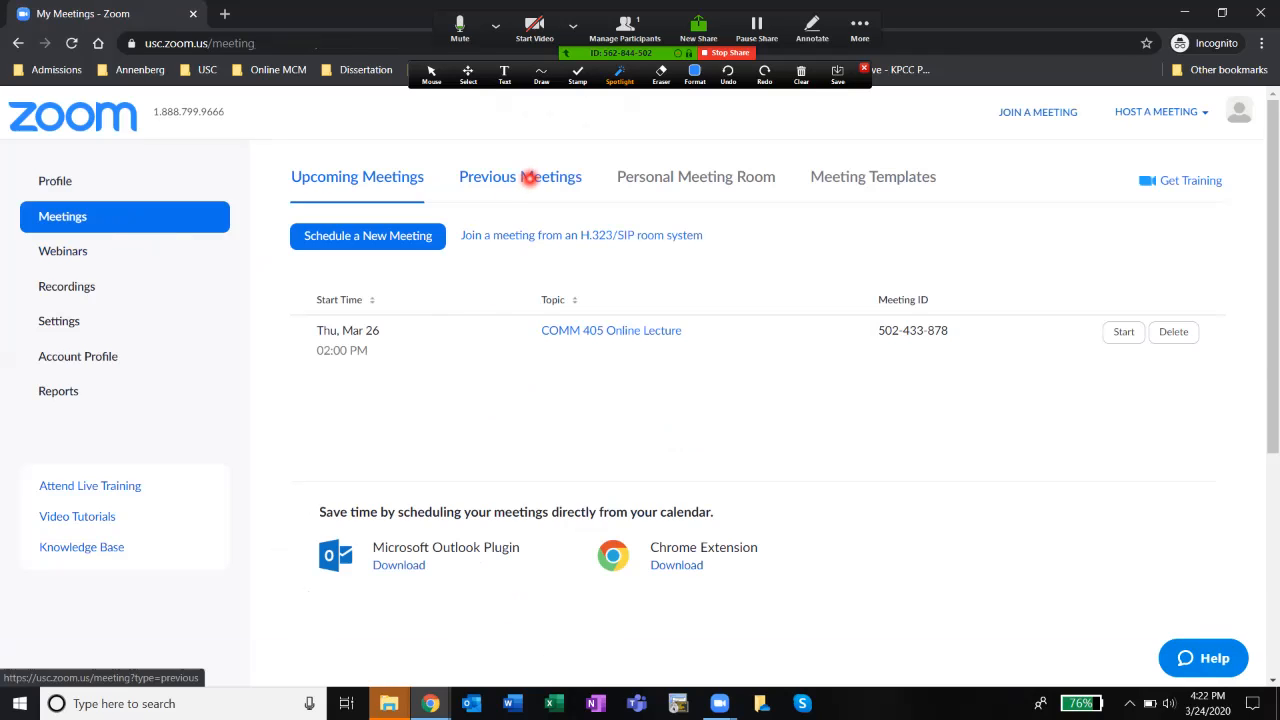
click(529, 177)
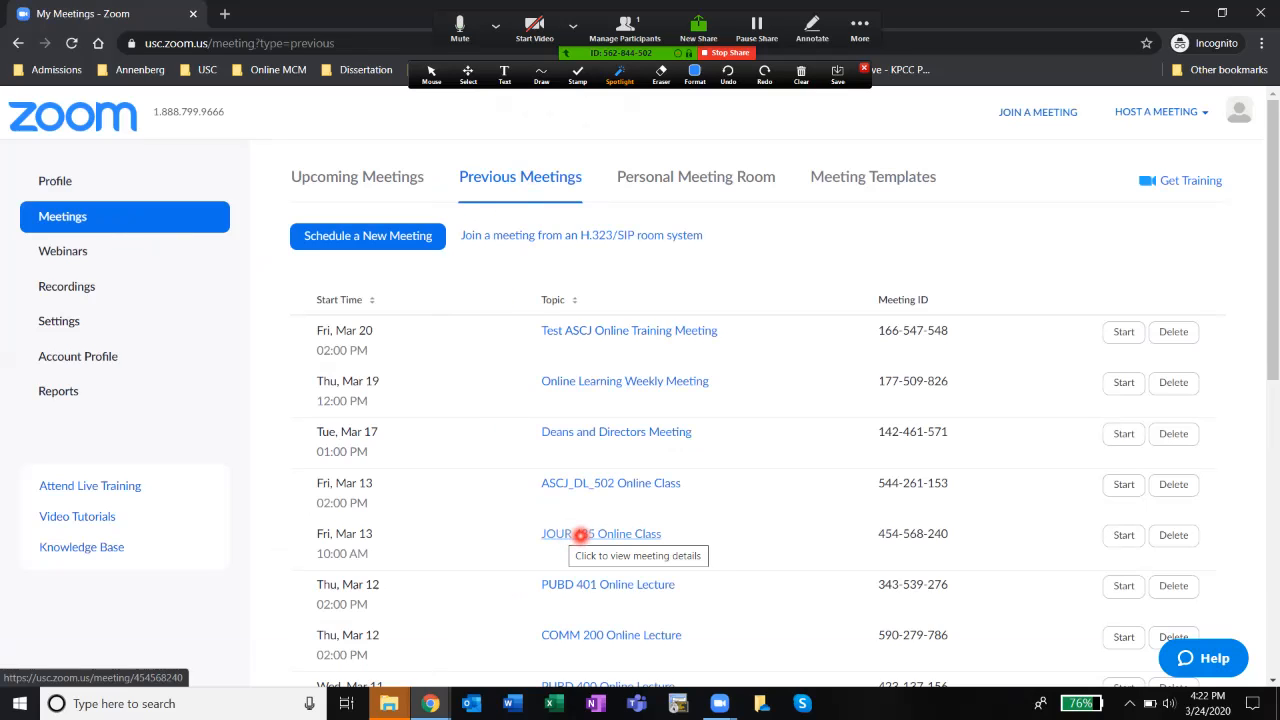
click(585, 535)
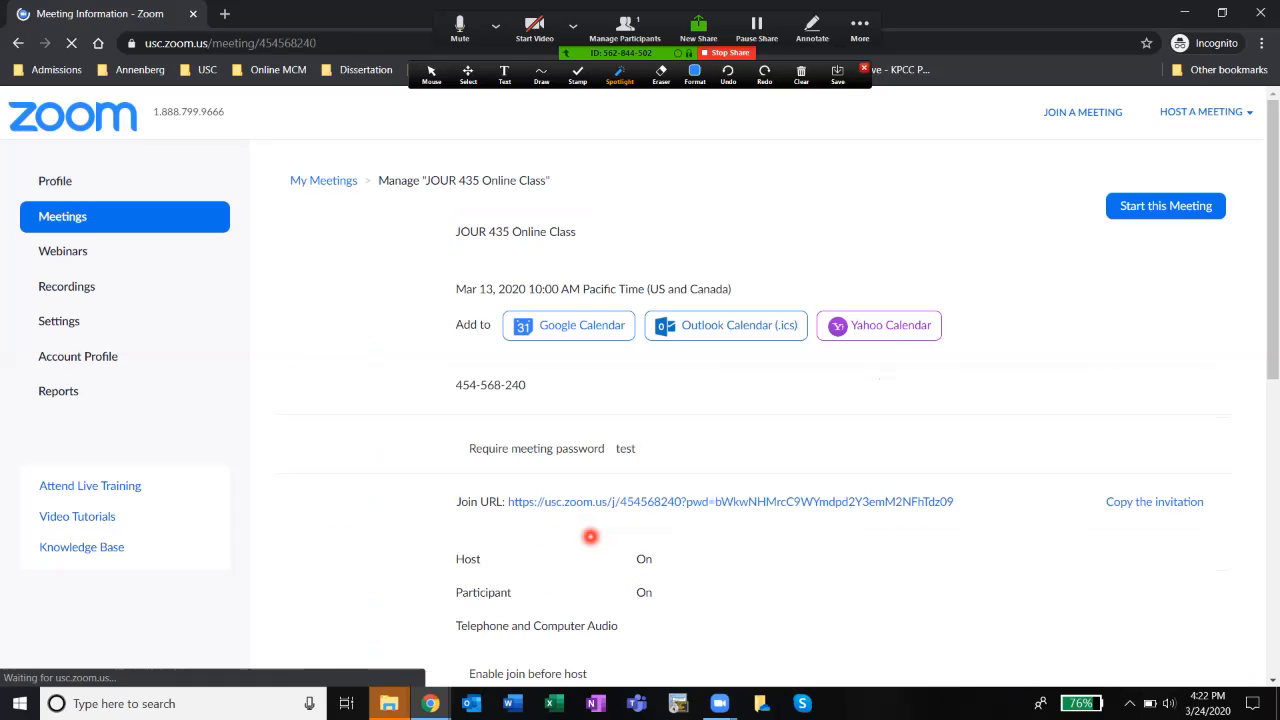
scroll(668, 404, down, 5)
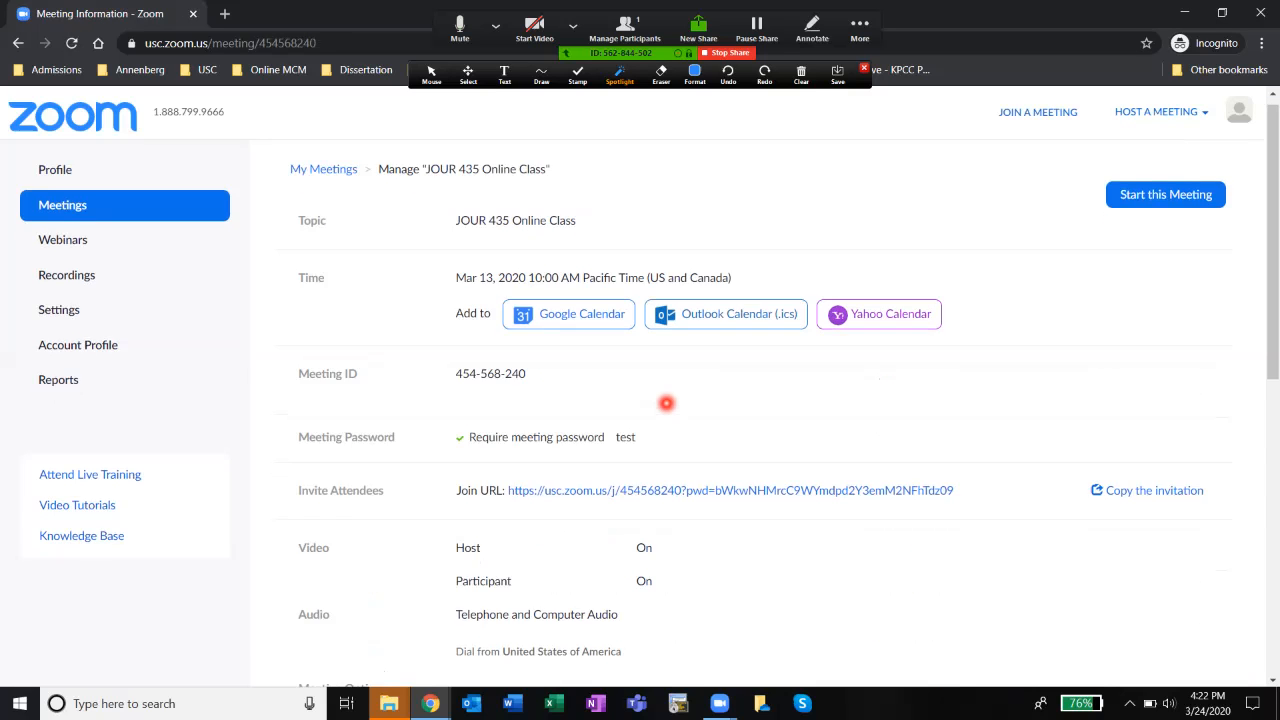
scroll(672, 406, down, 1)
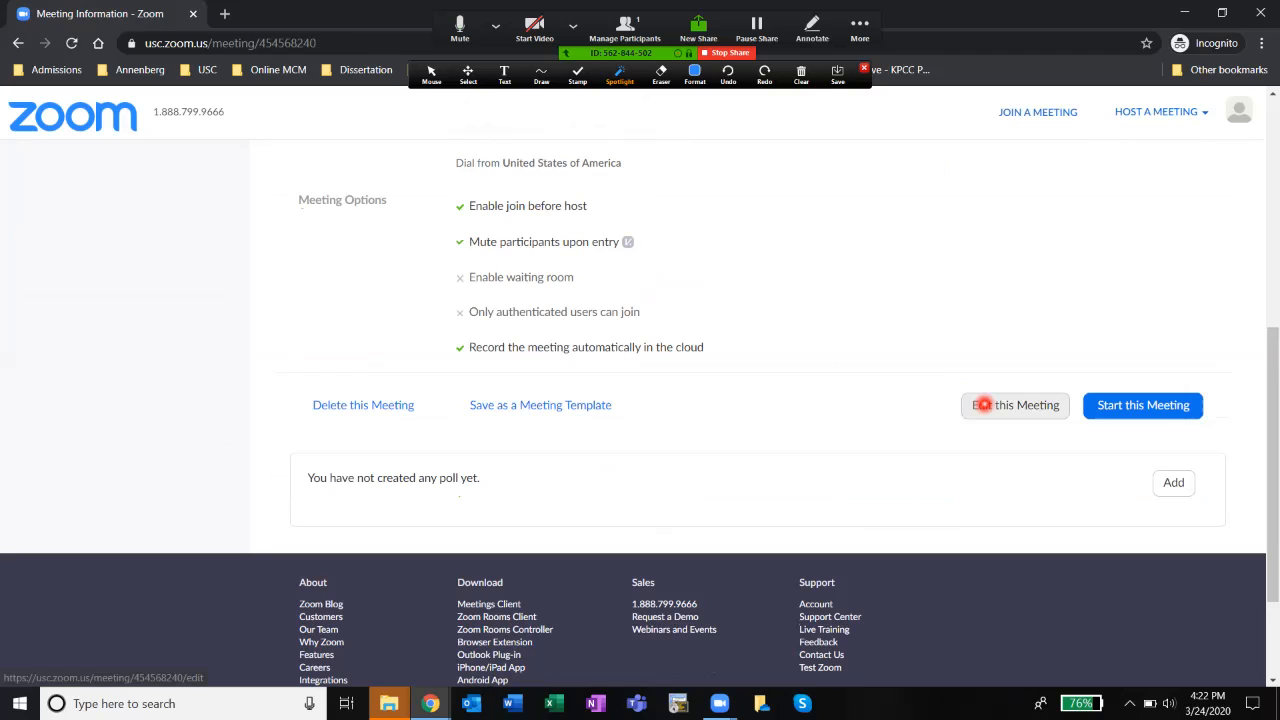
click(983, 404)
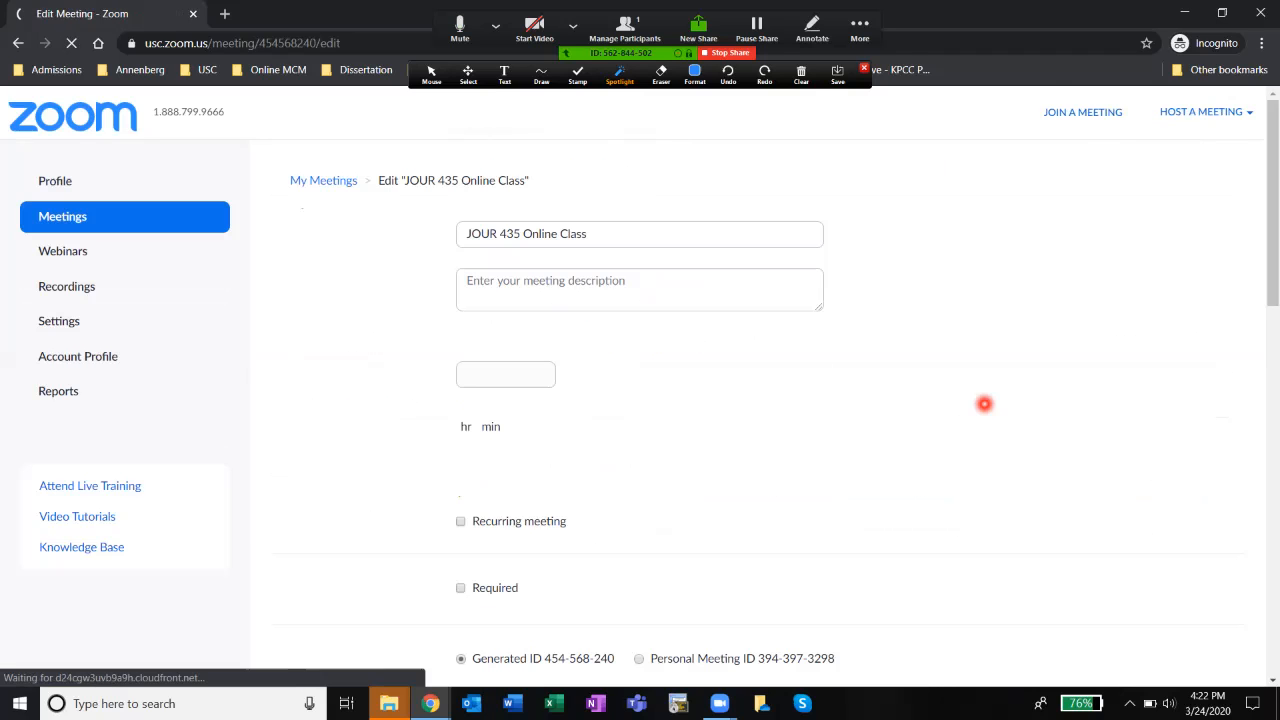
Disable join before host and enable the waiting room for JOUR 435 Online Class, saving the meeting
scroll(907, 430, down, 5)
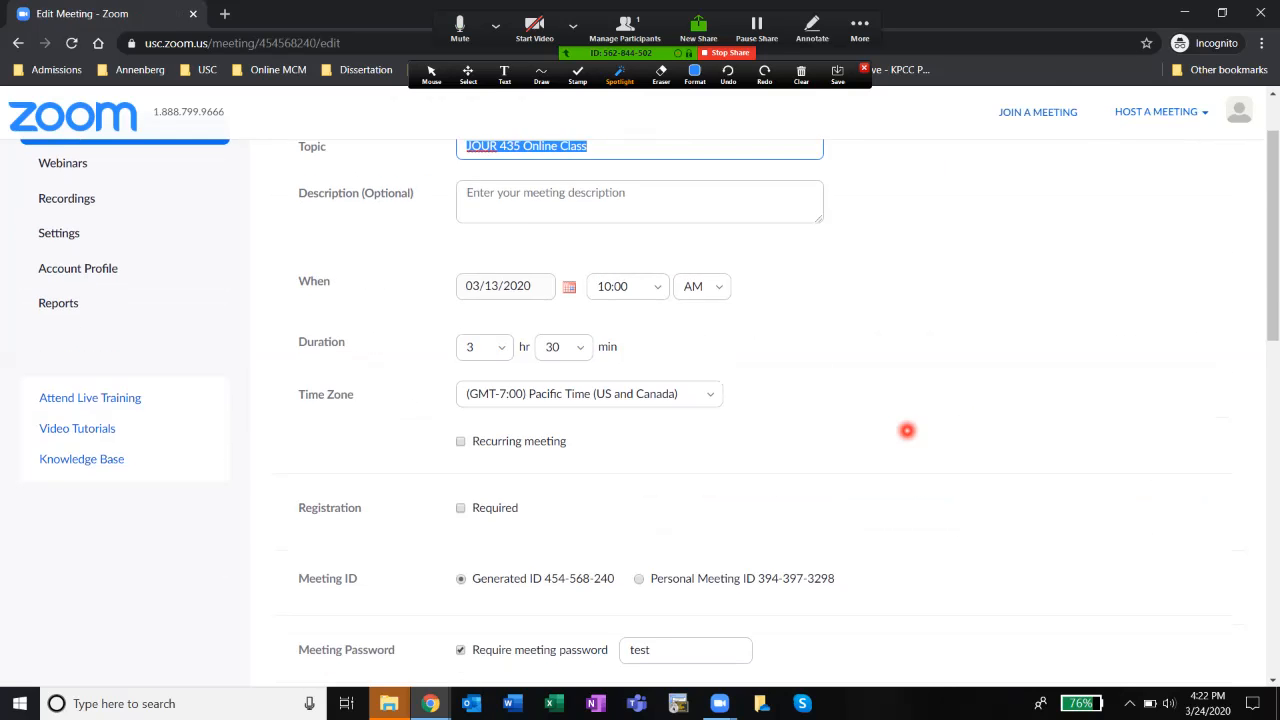
scroll(907, 430, down, 1)
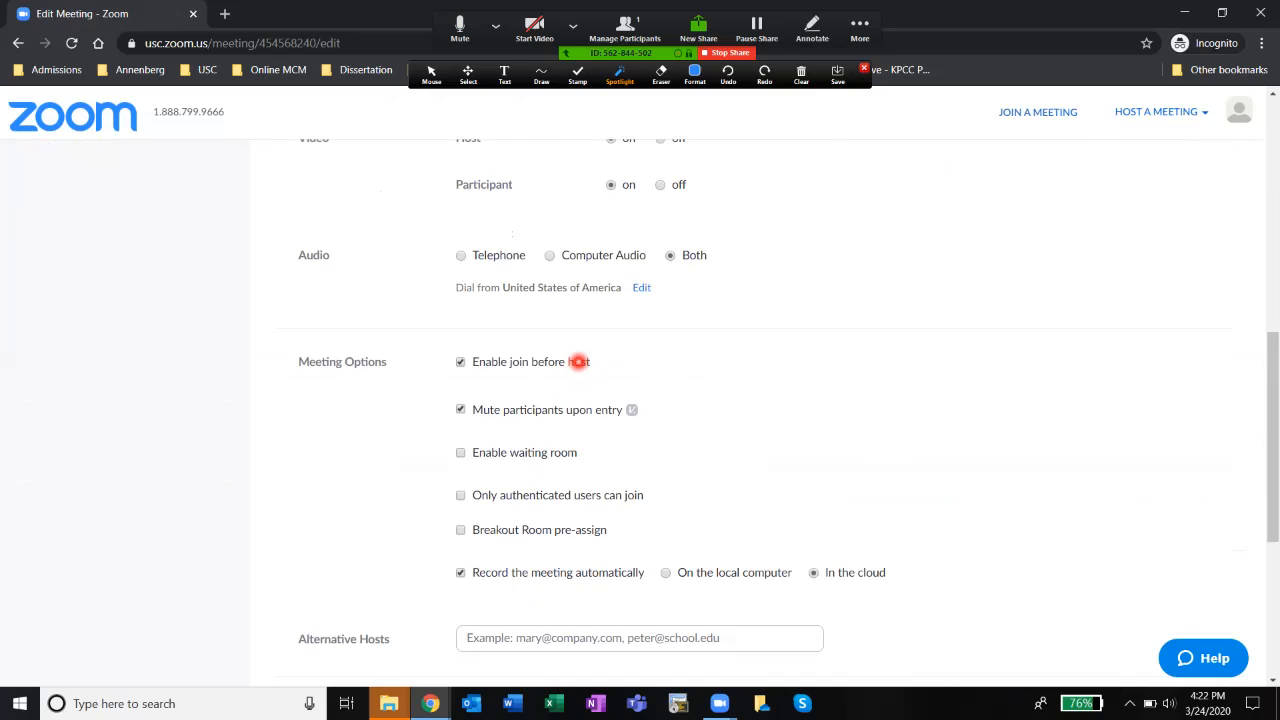
click(476, 361)
click(461, 453)
scroll(641, 499, down, 2)
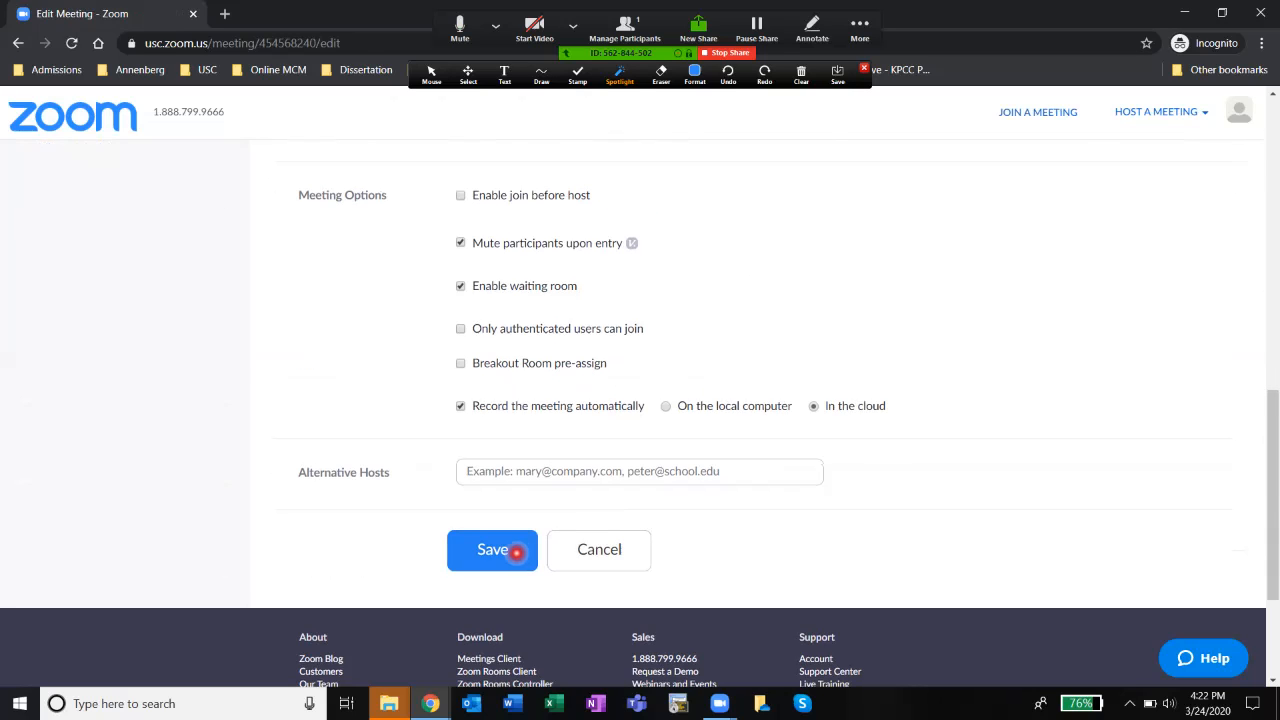
click(516, 552)
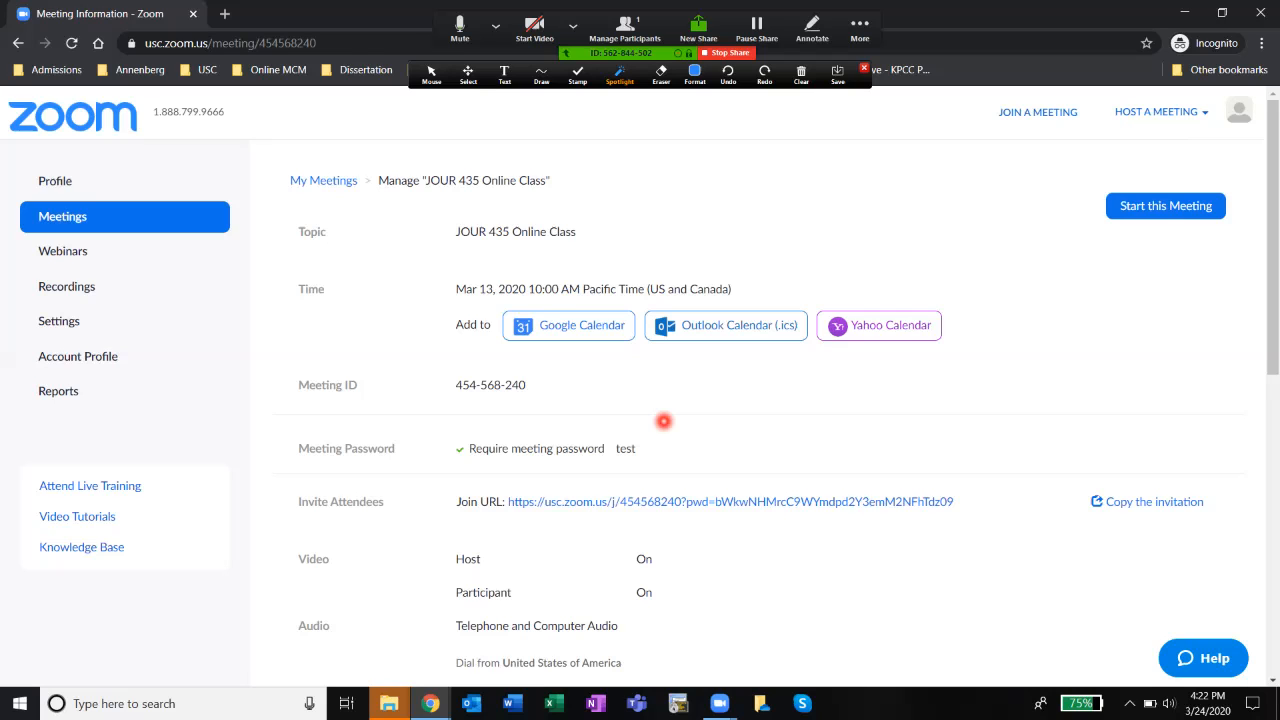
scroll(660, 420, down, 4)
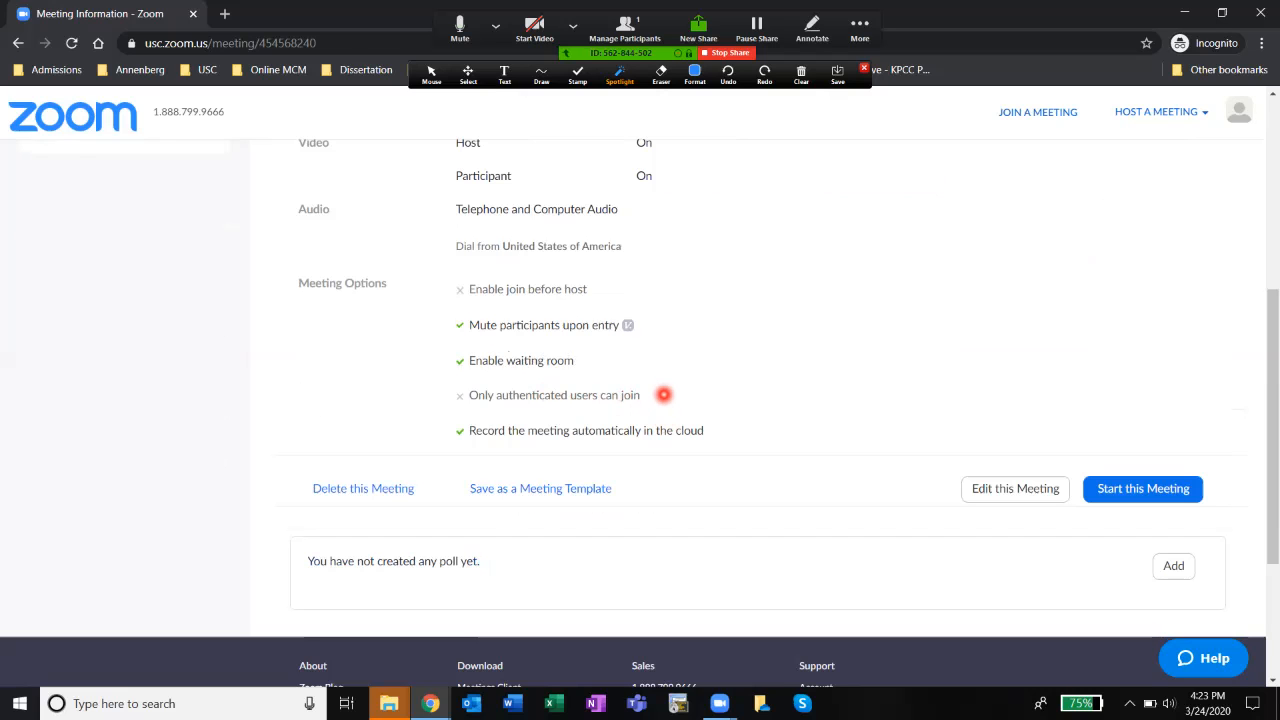
scroll(663, 394, up, 4)
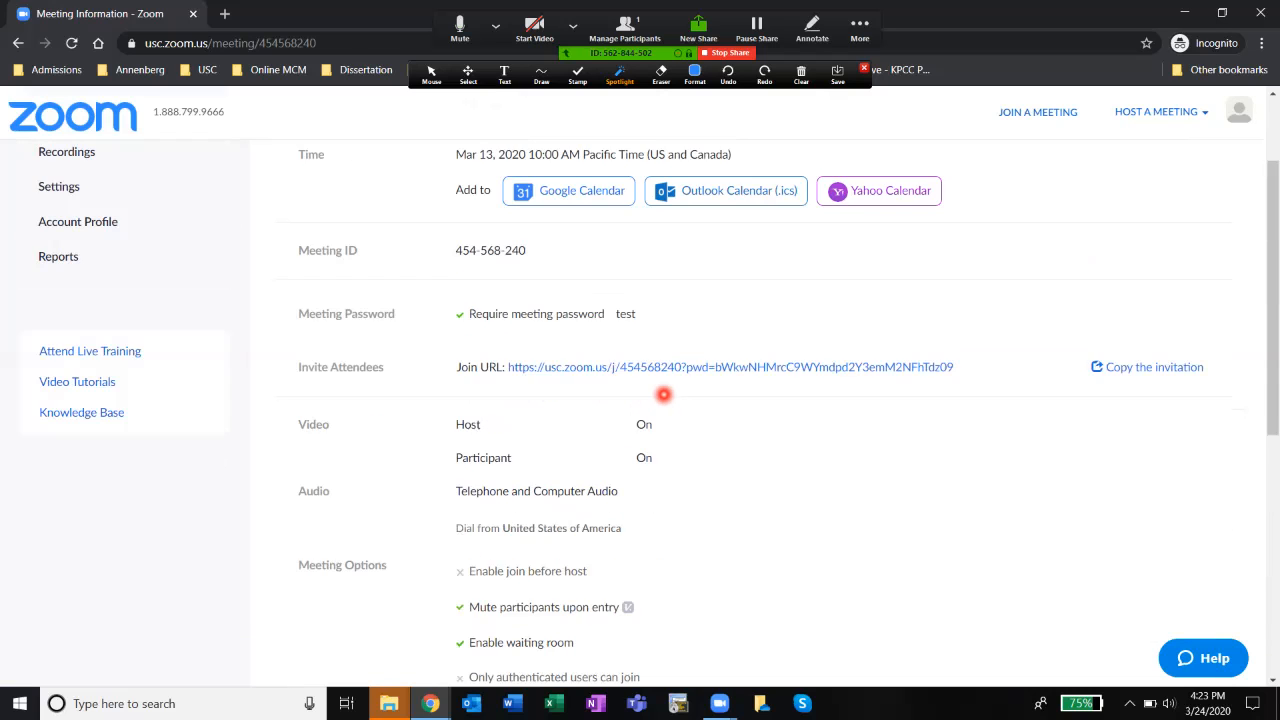